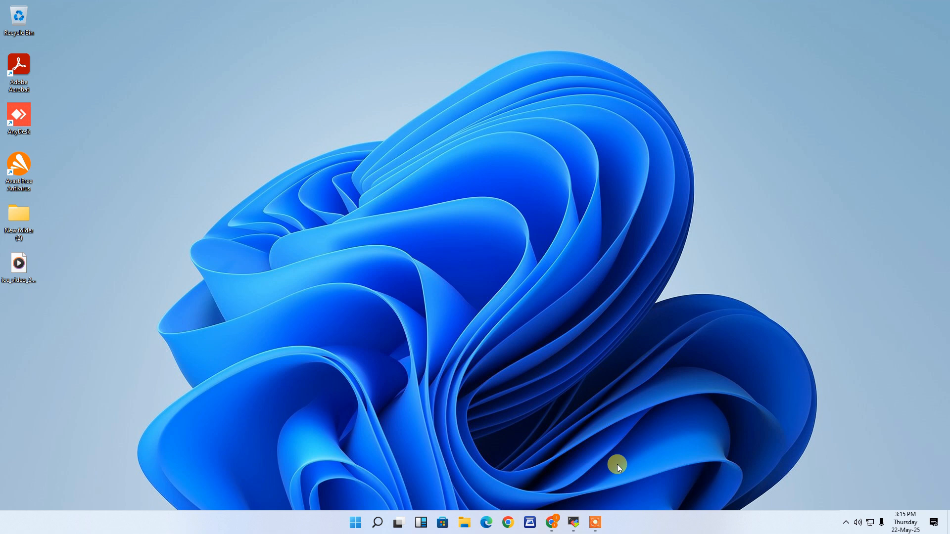
Switch to the Chrome new tab window, search Google for "mysql" and open the official MySQL website
{"action": "mouse_move", "coordinate": [551, 523]}
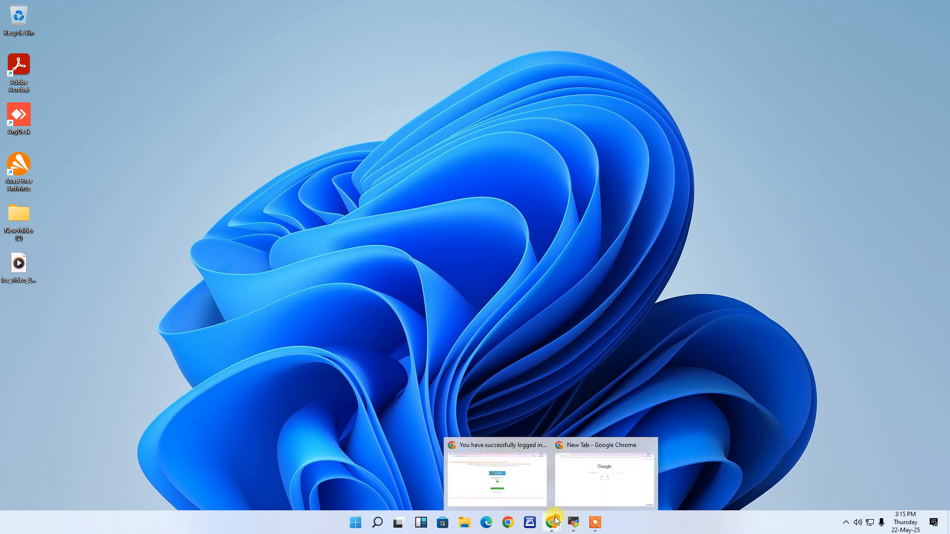
{"action": "left_click", "coordinate": [604, 450]}
{"action": "left_click", "coordinate": [399, 180]}
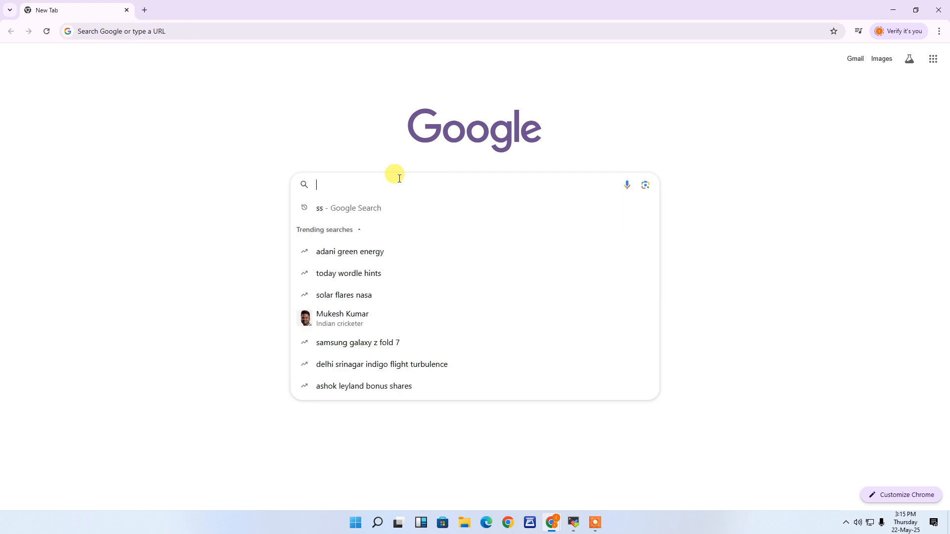
{"action": "type", "text": "mysql"}
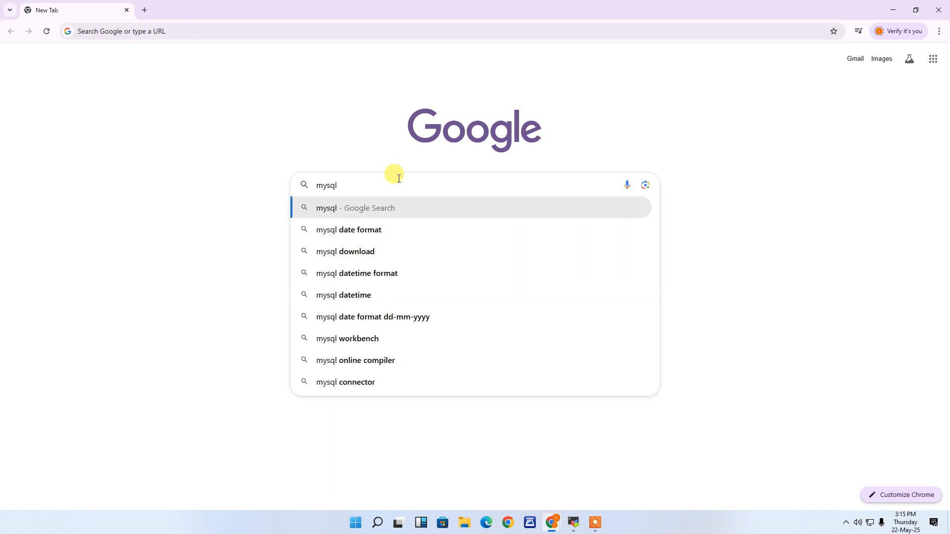
{"action": "key", "text": "Return"}
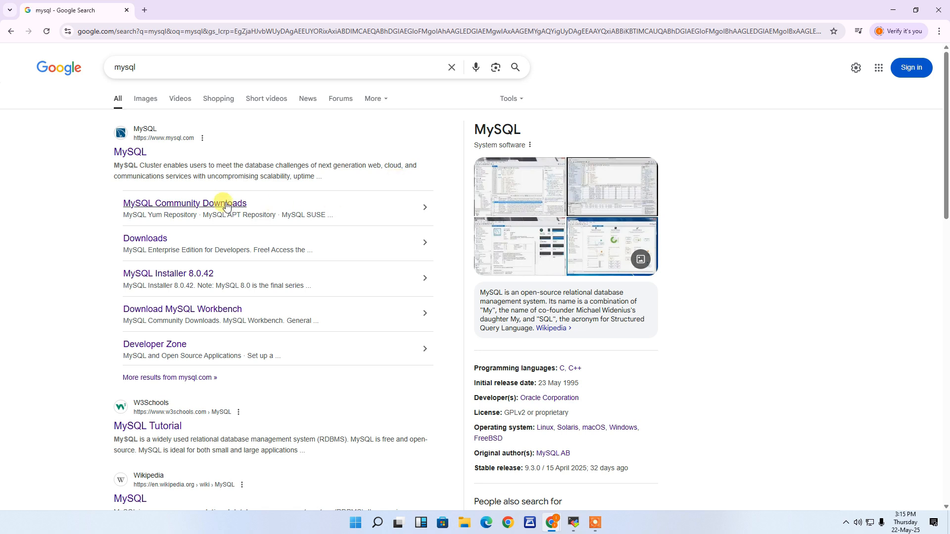
{"action": "left_click", "coordinate": [128, 157]}
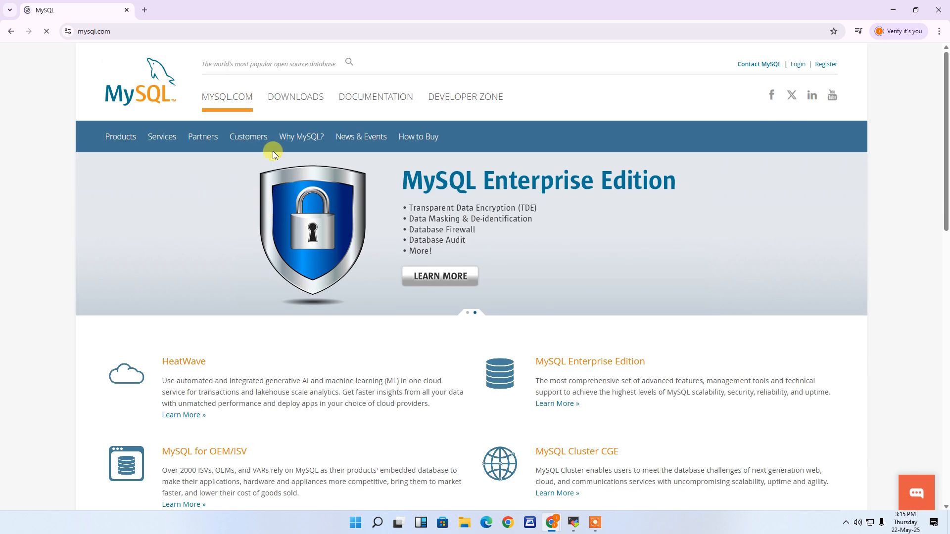
Go through the site's MySQL Community (GPL) Downloads to the MySQL Community Server download page
{"action": "left_click", "coordinate": [310, 98]}
{"action": "scroll", "coordinate": [304, 198], "scroll_direction": "down", "scroll_amount": 5}
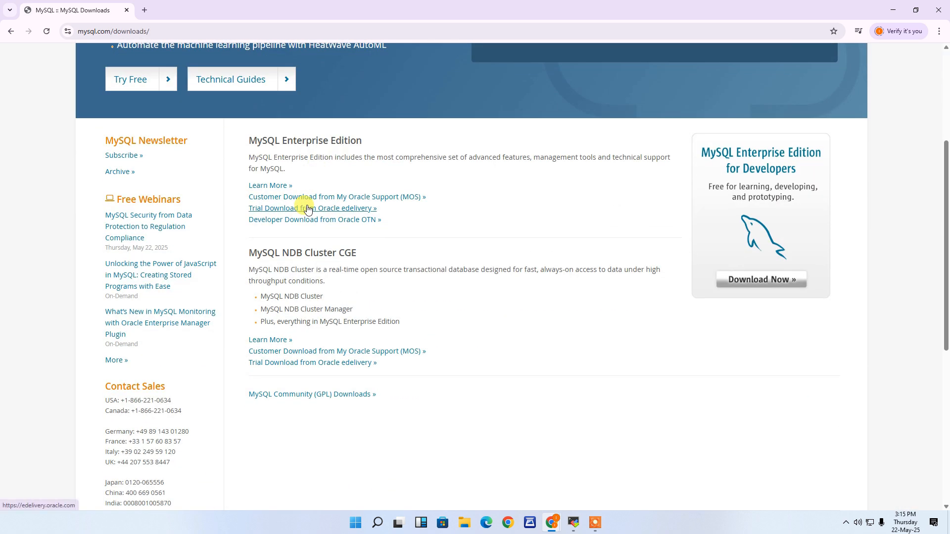
{"action": "scroll", "coordinate": [308, 210], "scroll_direction": "down", "scroll_amount": 2}
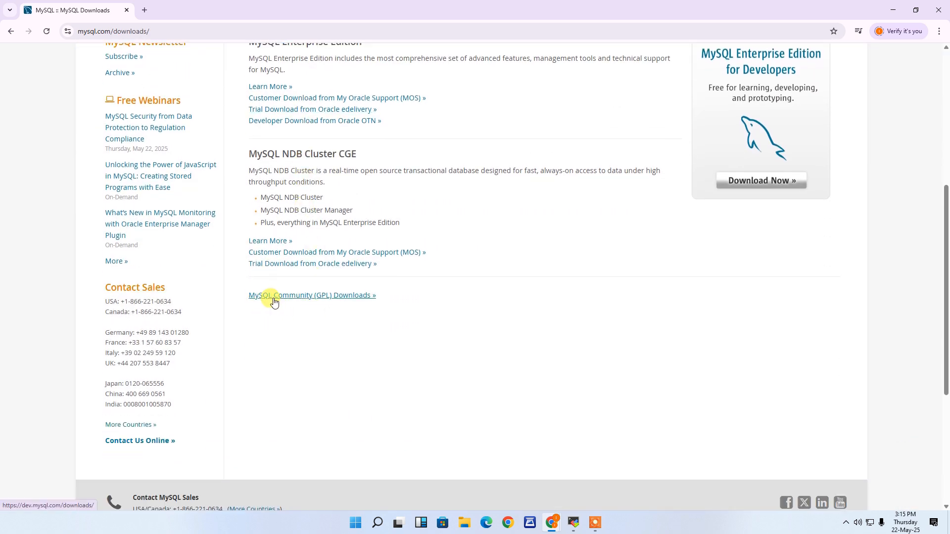
{"action": "left_click", "coordinate": [354, 296]}
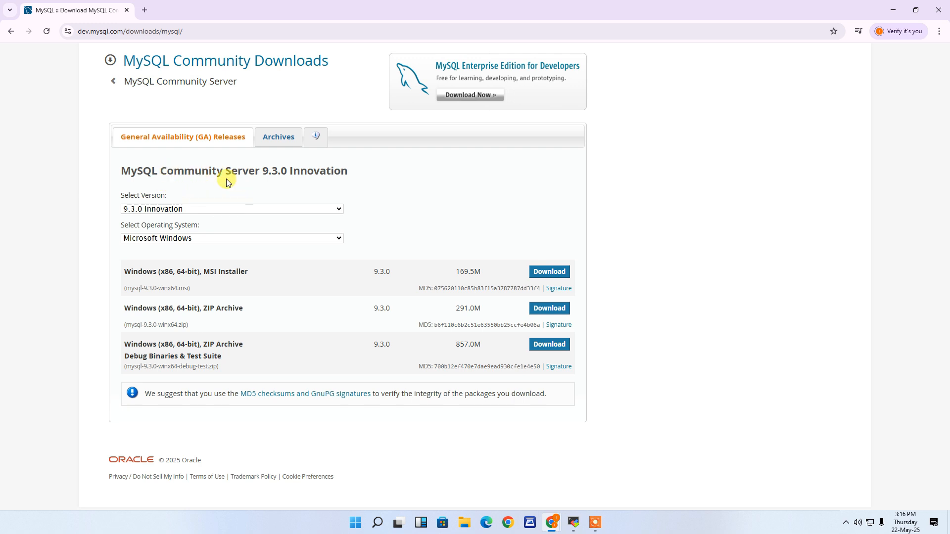
Keep version 9.3.0 Innovation, download the Windows (x86, 64-bit) MSI Installer and run the downloaded mysql-9.3.0-winx64.msi
{"action": "left_click", "coordinate": [156, 210]}
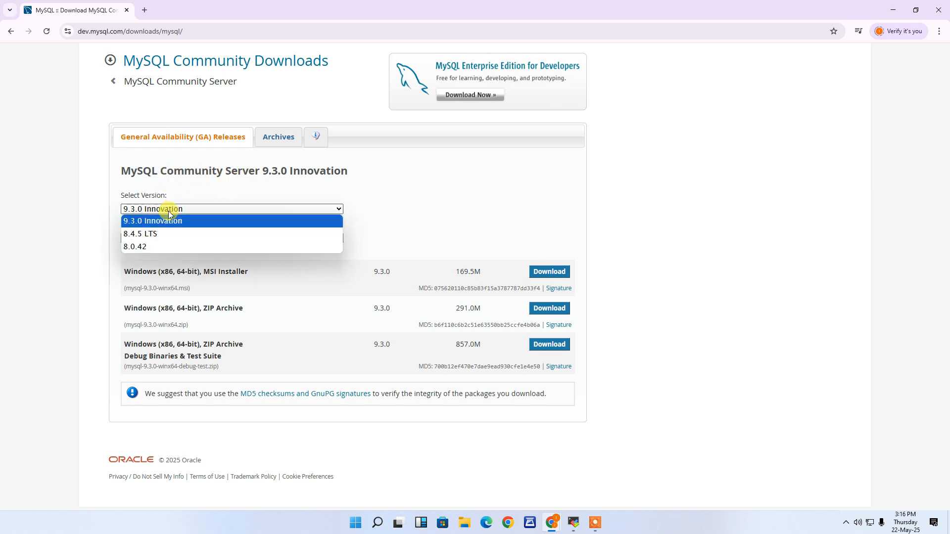
{"action": "left_click", "coordinate": [157, 210]}
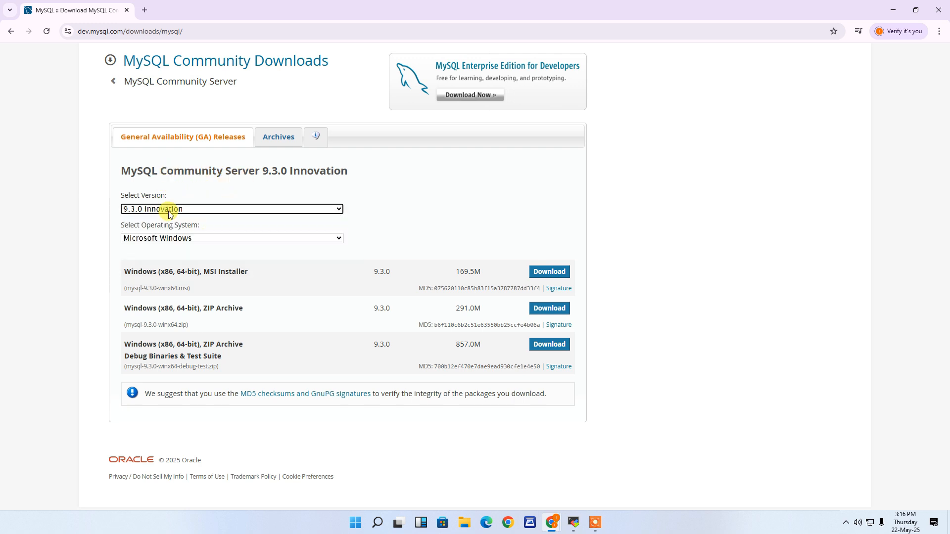
{"action": "left_click", "coordinate": [551, 274]}
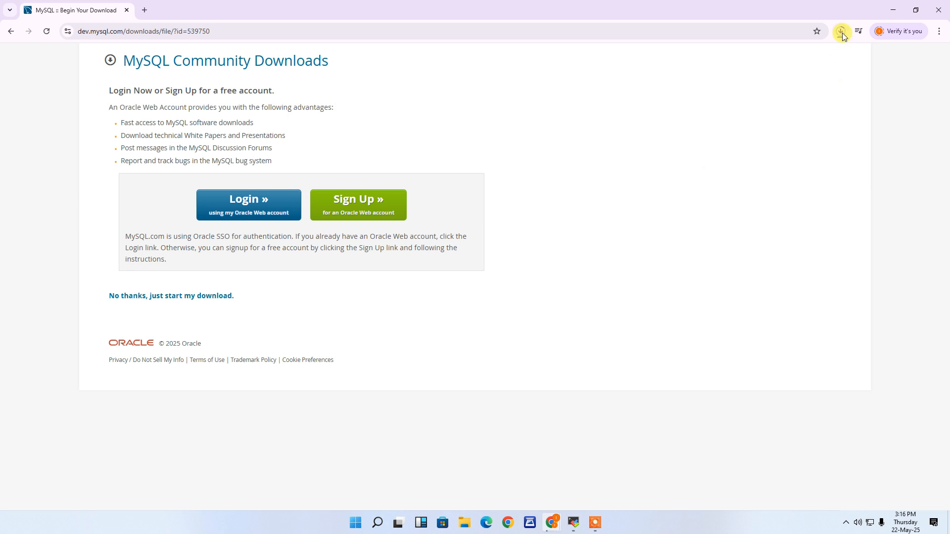
{"action": "left_click", "coordinate": [843, 33]}
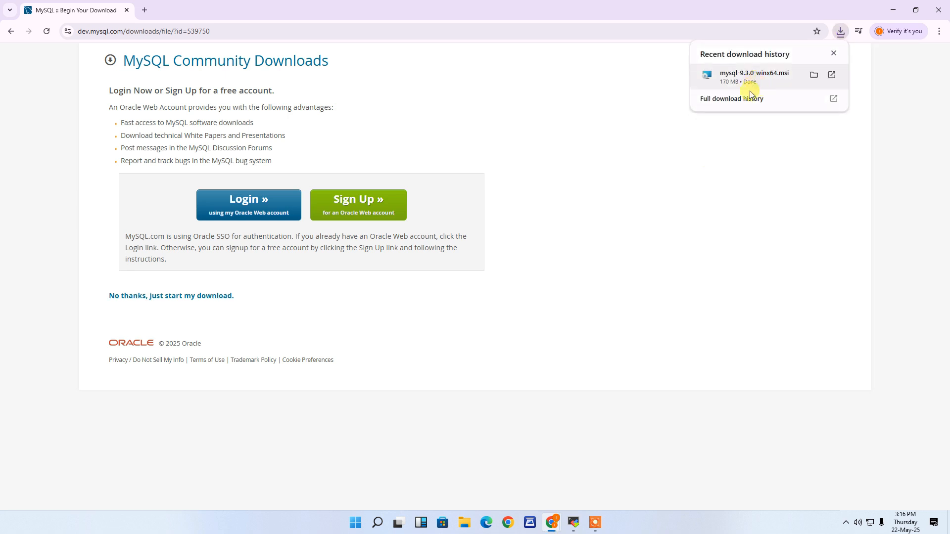
{"action": "left_click", "coordinate": [749, 77]}
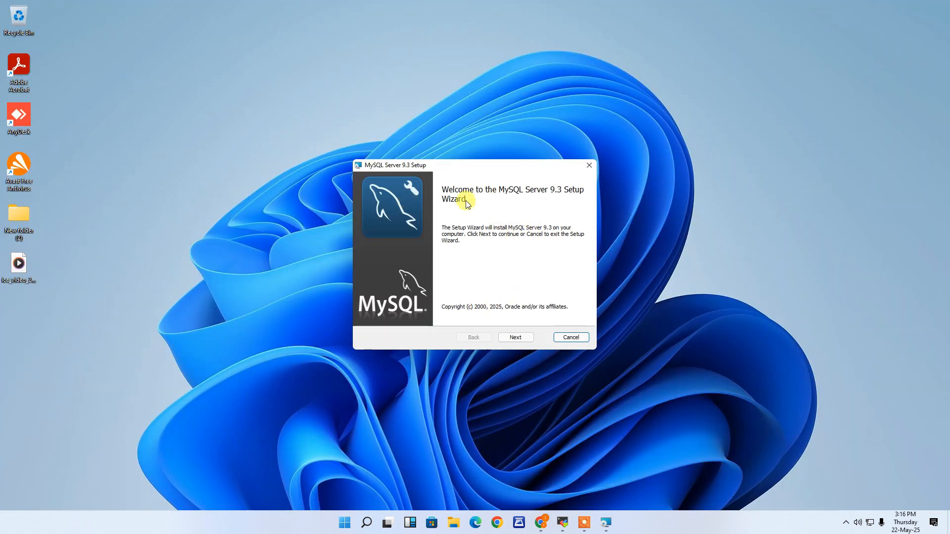
Accept the license agreement terms and install MySQL Server 9.3 with the Complete setup type
{"action": "left_click", "coordinate": [520, 337]}
{"action": "left_click", "coordinate": [369, 315]}
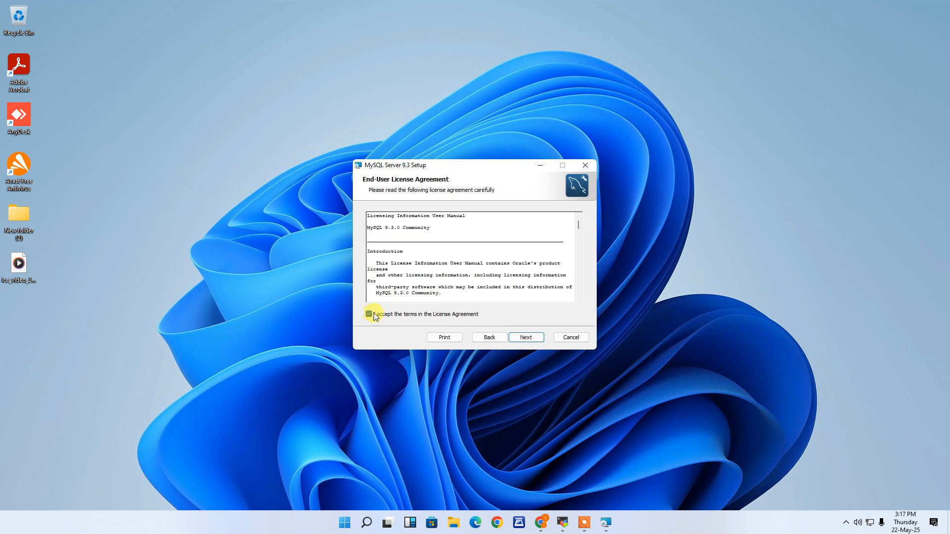
{"action": "left_click", "coordinate": [527, 337]}
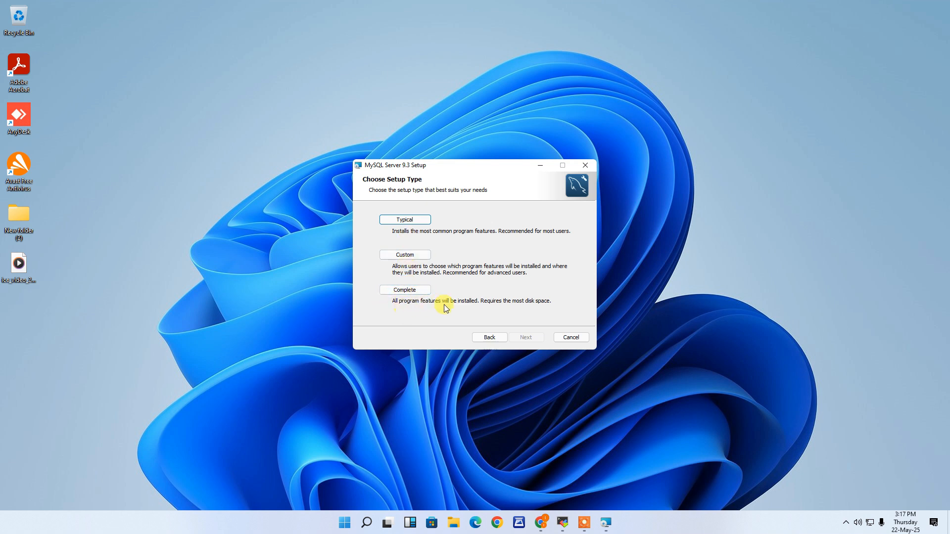
{"action": "left_click", "coordinate": [414, 291]}
{"action": "left_click", "coordinate": [527, 341]}
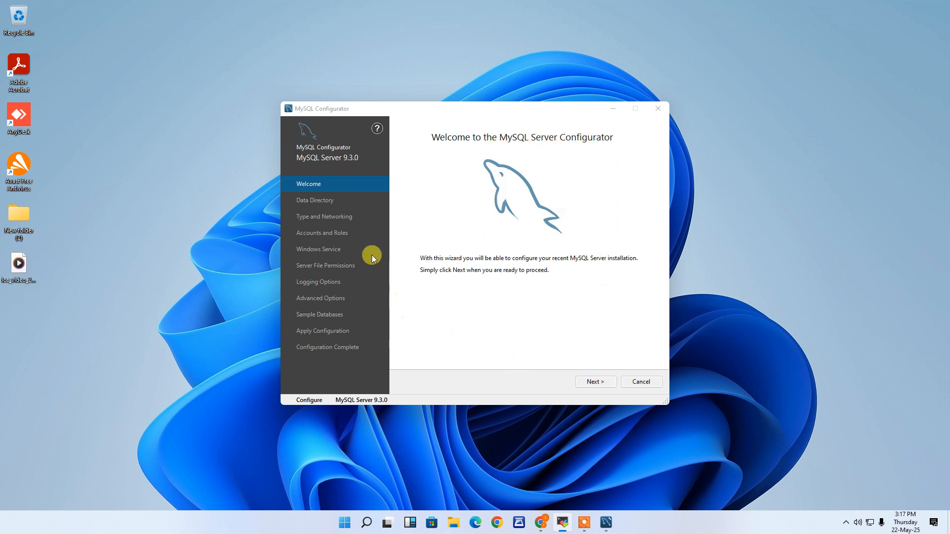
Start the server configuration, keeping the default data directory and the Development Computer type with its default networking settings
{"action": "left_click", "coordinate": [597, 382]}
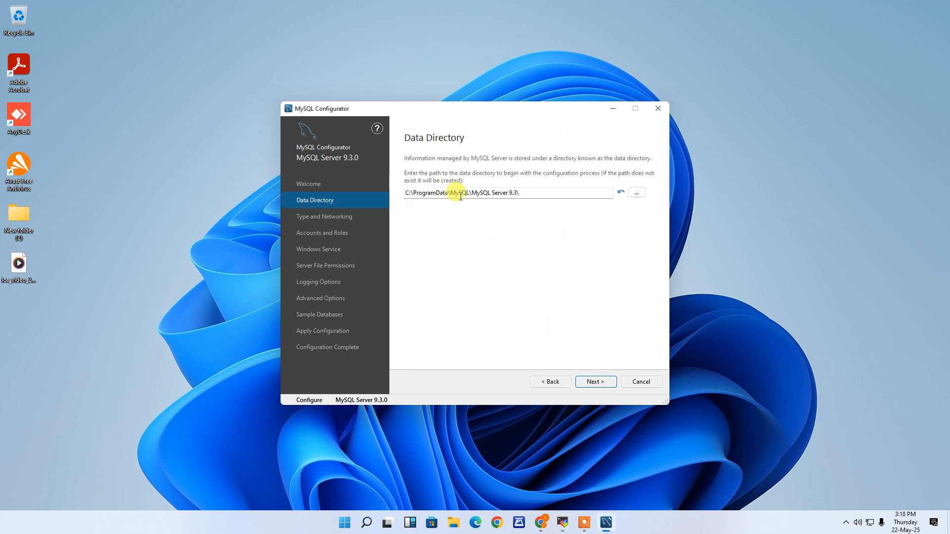
{"action": "left_click", "coordinate": [597, 383]}
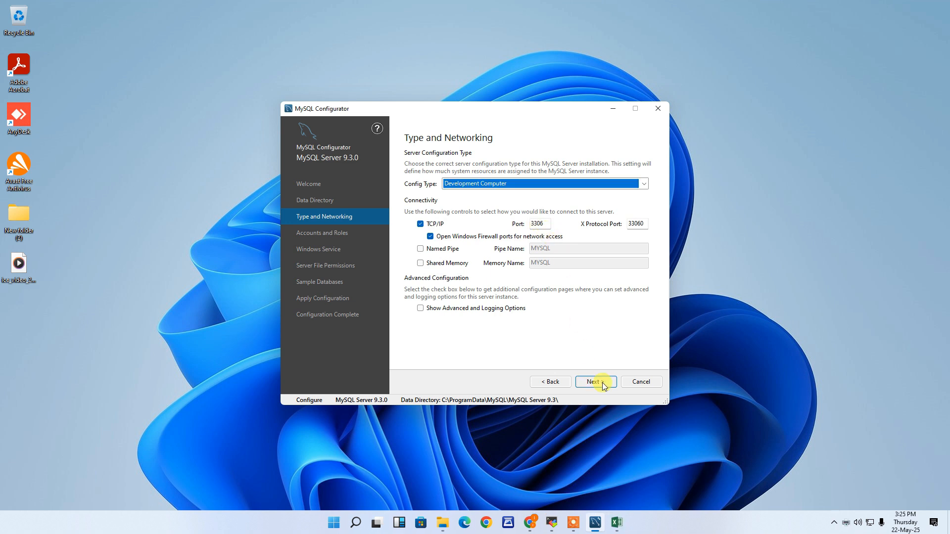
{"action": "left_click", "coordinate": [601, 382]}
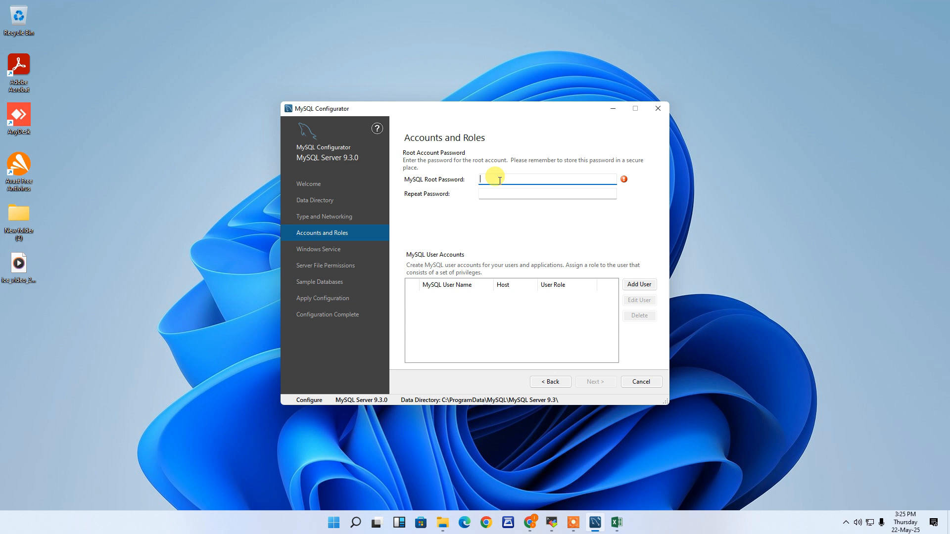
Enter the MySQL root password and repeat it in the confirmation field
{"action": "type", "text": "••"}
{"action": "left_click", "coordinate": [535, 191]}
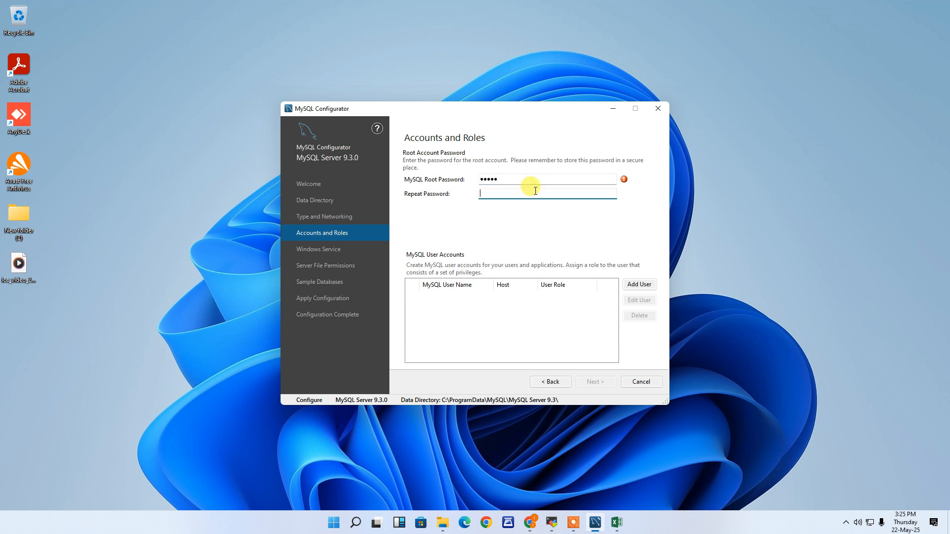
{"action": "type", "text": "•••"}
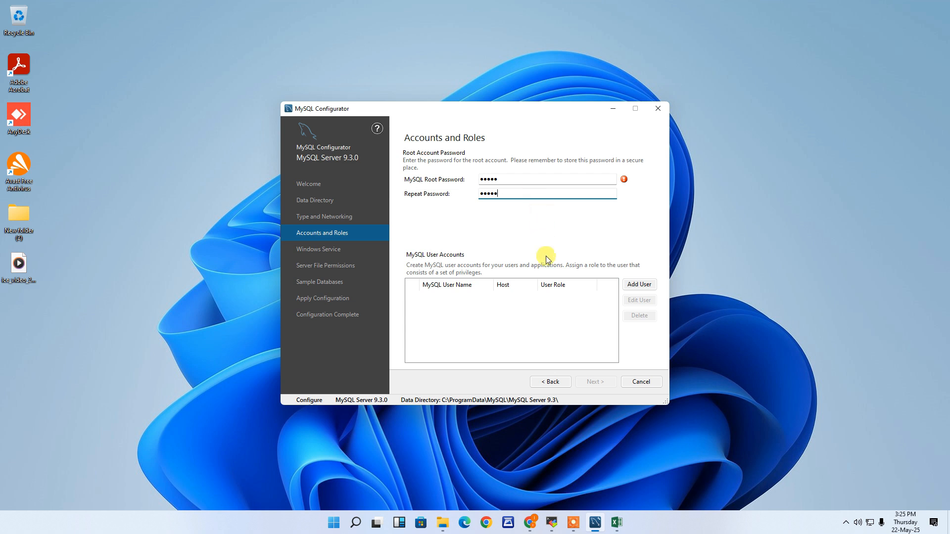
{"action": "left_click", "coordinate": [542, 300]}
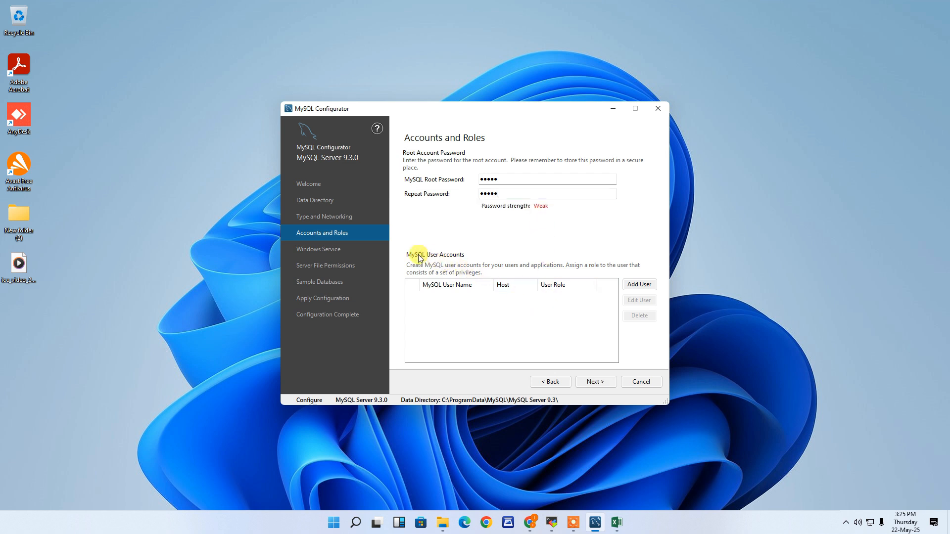
Add the MySQL user waytoowill for all hosts with the DB Admin role, enter and confirm the account password, and continue past the accounts
{"action": "left_click", "coordinate": [639, 285]}
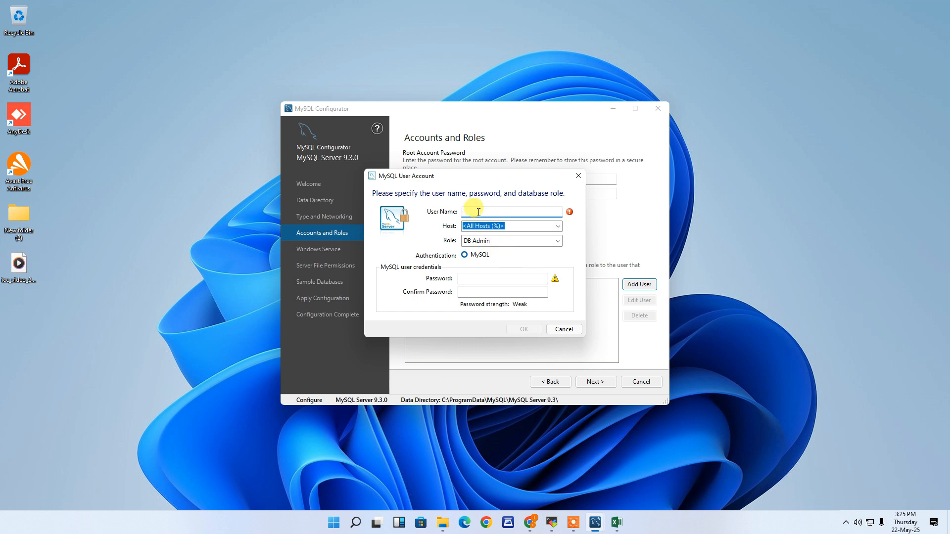
{"action": "type", "text": "waytoowill"}
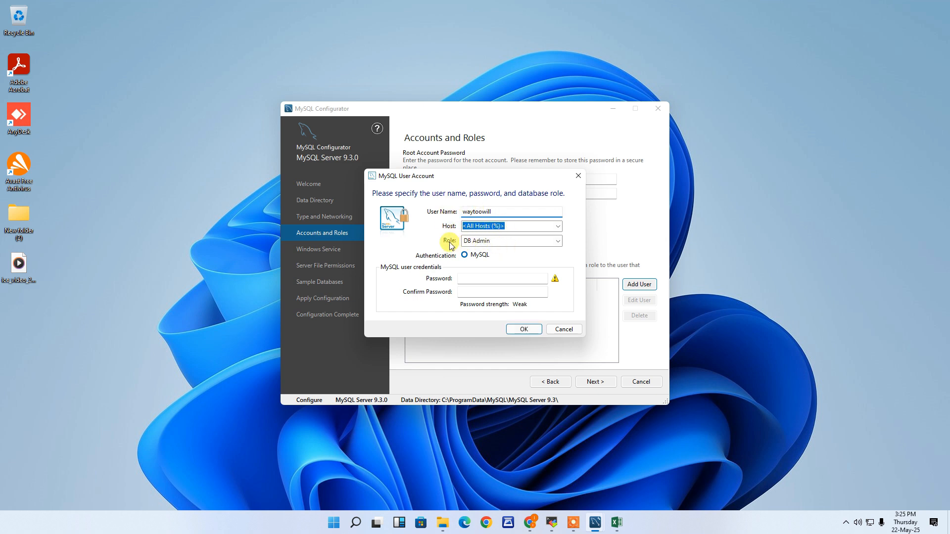
{"action": "left_click", "coordinate": [495, 243]}
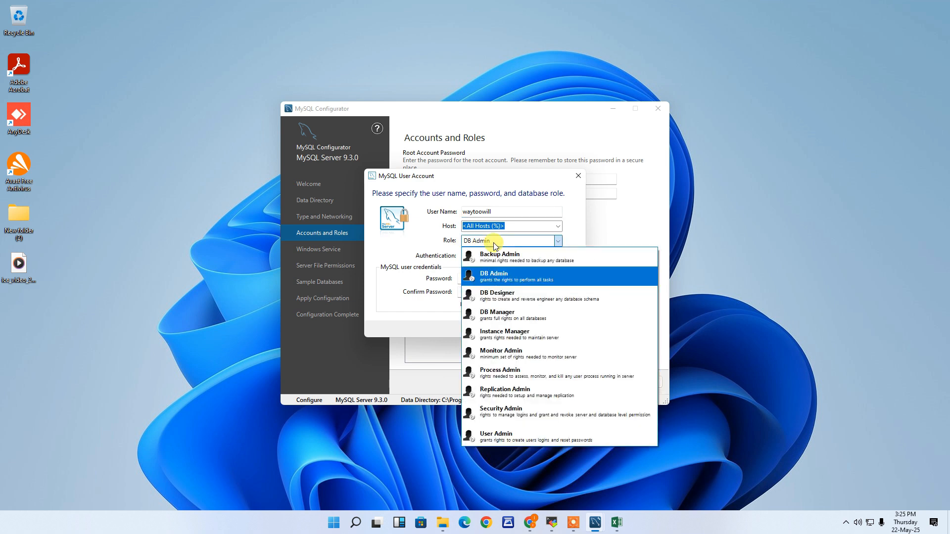
{"action": "left_click", "coordinate": [494, 242]}
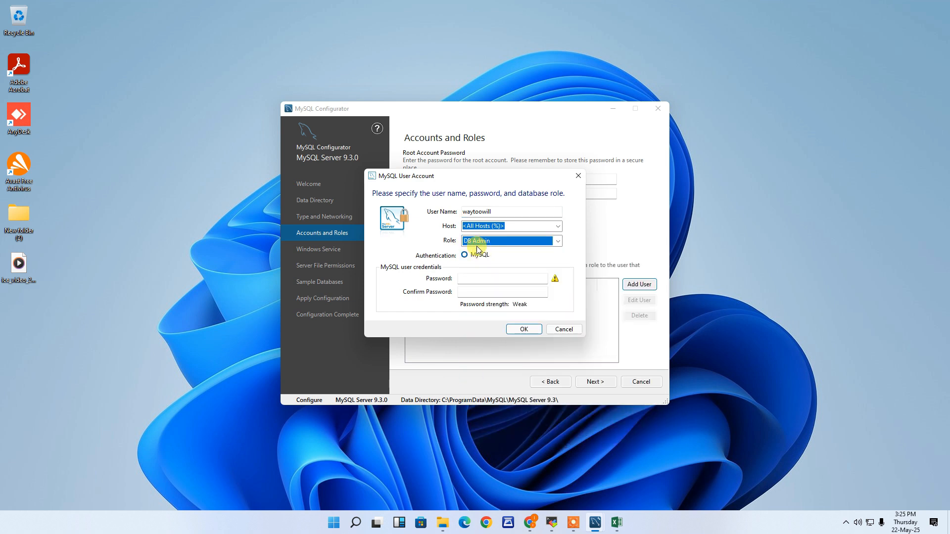
{"action": "left_click", "coordinate": [476, 278]}
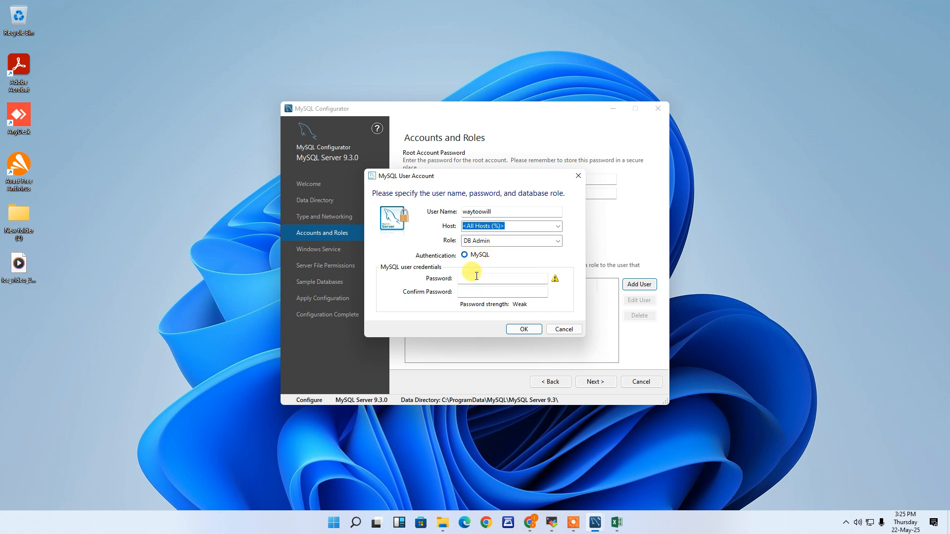
{"action": "type", "text": "•••••"}
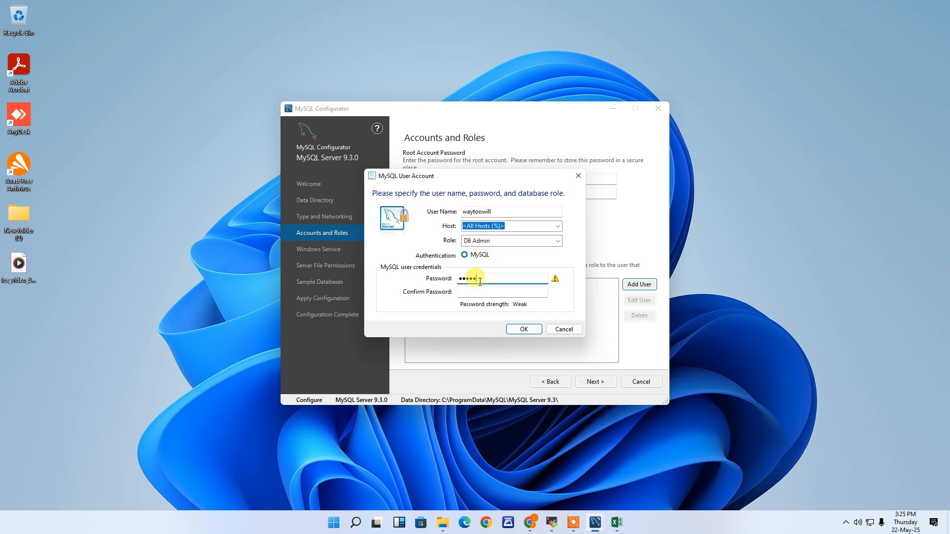
{"action": "left_click", "coordinate": [475, 292]}
{"action": "type", "text": "•••••"}
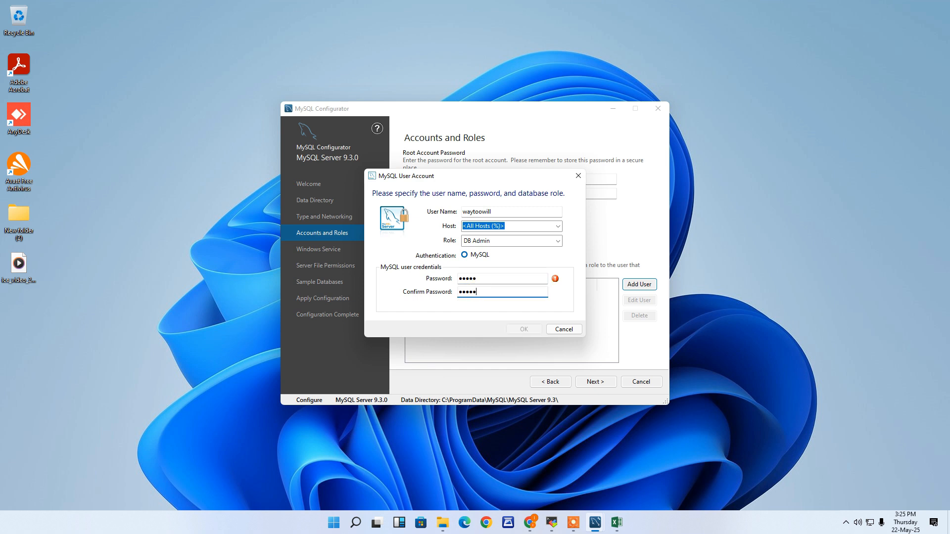
{"action": "left_click", "coordinate": [525, 329]}
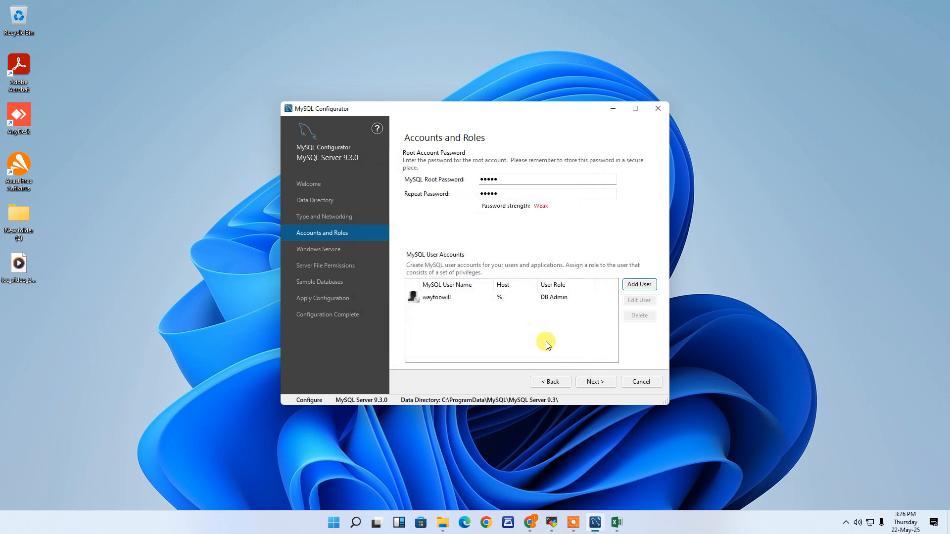
{"action": "left_click", "coordinate": [597, 383]}
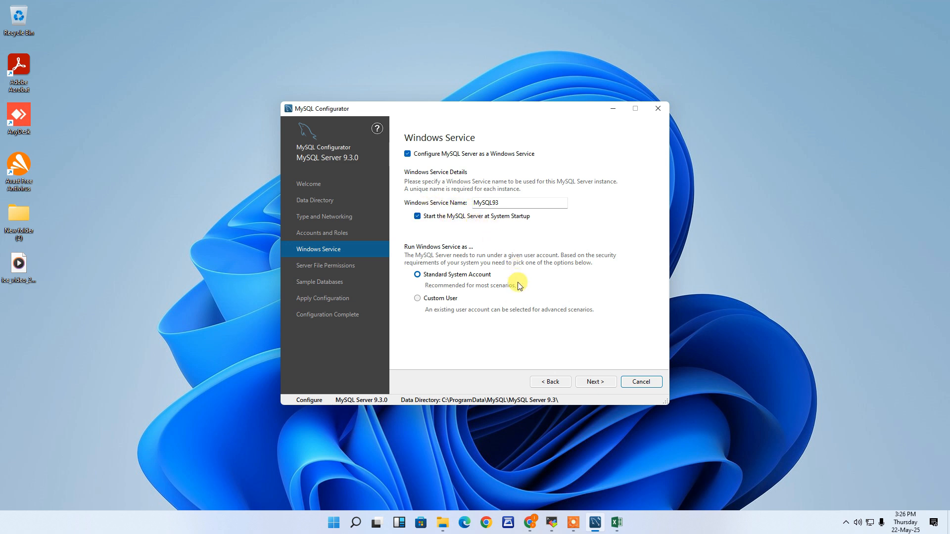
Accept the default Windows service settings and grant full file access only to the service user and the administrators group
{"action": "left_click", "coordinate": [600, 383]}
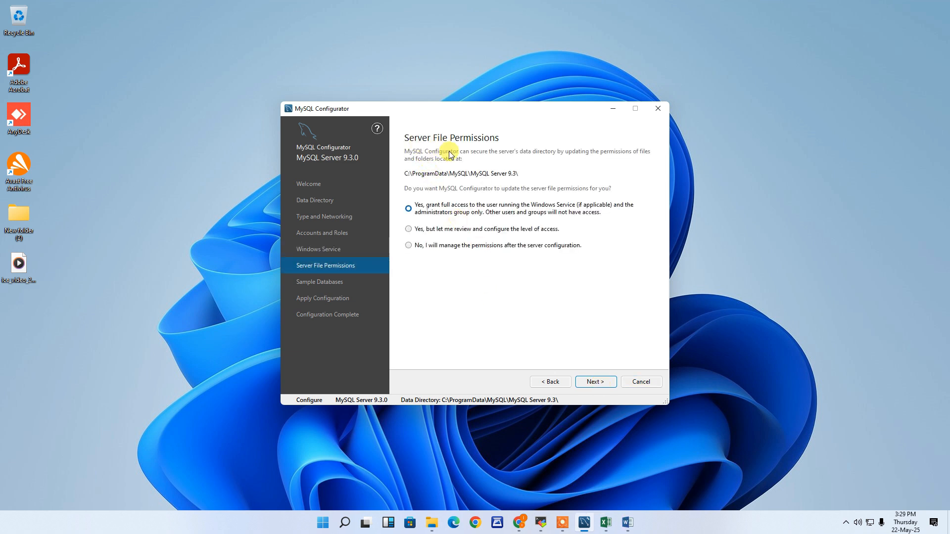
{"action": "left_click", "coordinate": [419, 214]}
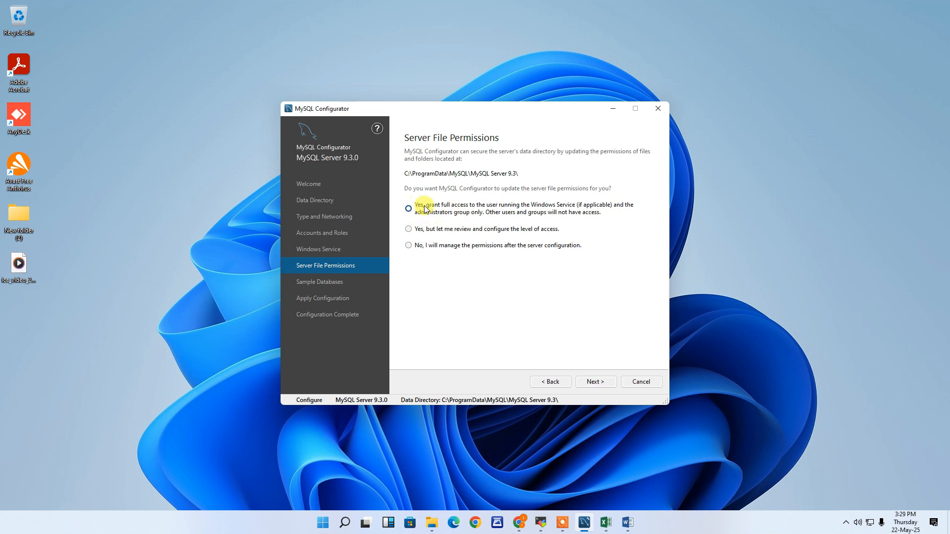
{"action": "left_click", "coordinate": [596, 382]}
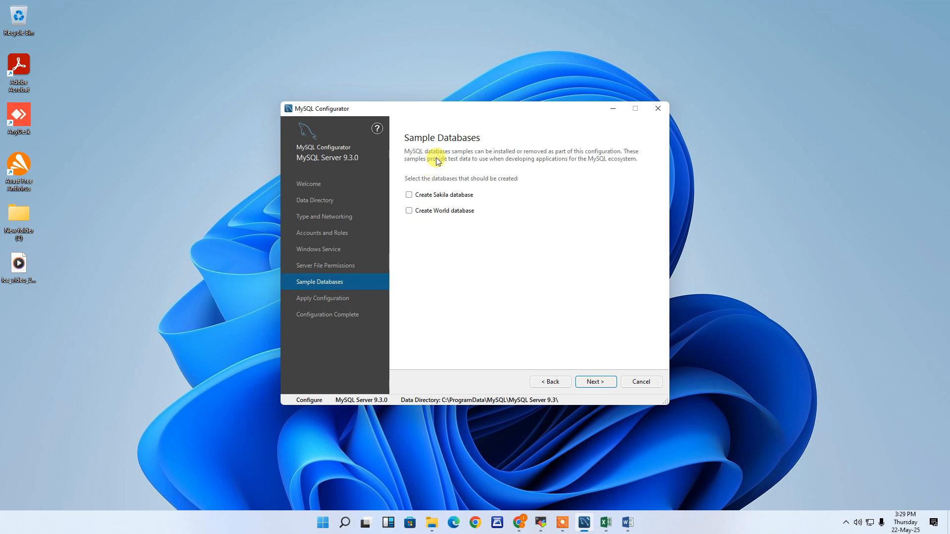
Select both the Sakila and World sample databases for creation
{"action": "left_click", "coordinate": [409, 195]}
{"action": "left_click", "coordinate": [409, 212]}
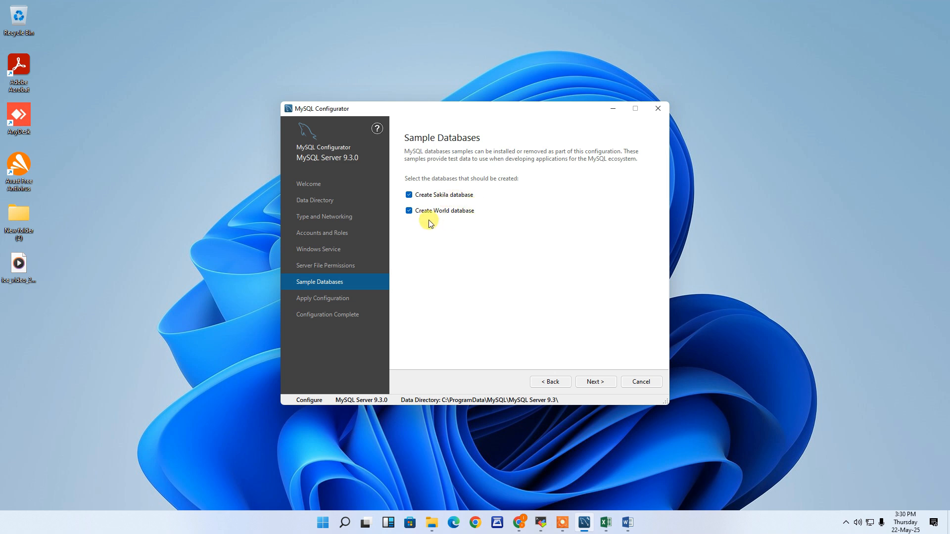
Apply the MySQL Server 9.3.0 configuration with the sample databases, and finish the configurator
{"action": "left_click", "coordinate": [601, 383]}
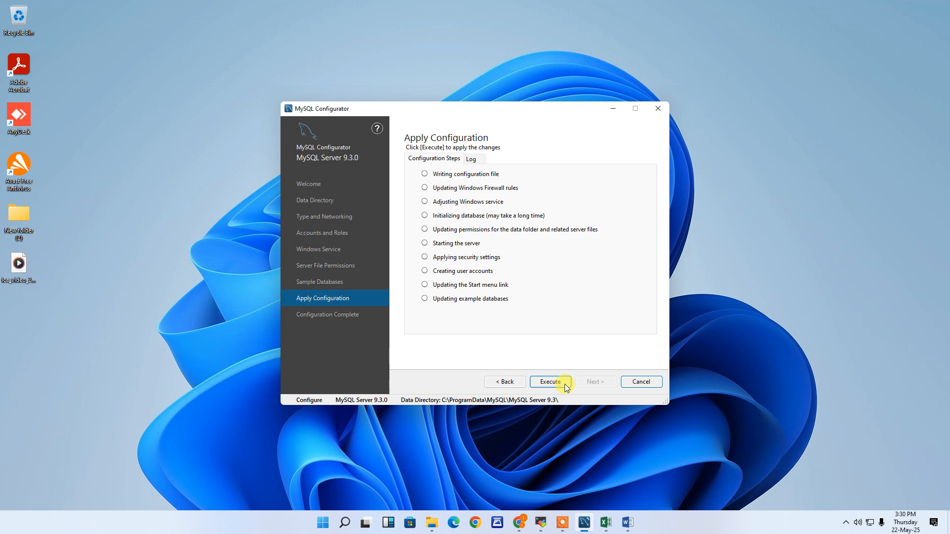
{"action": "left_click", "coordinate": [551, 382]}
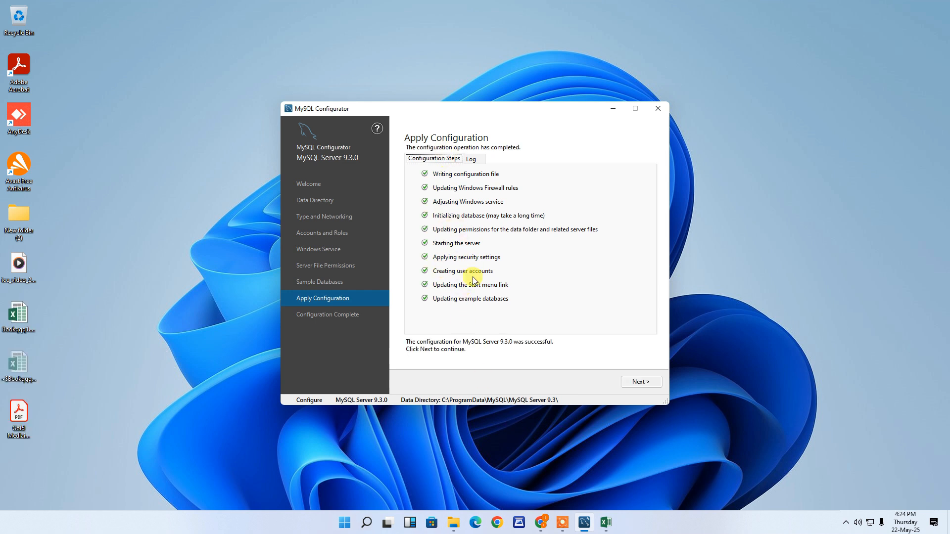
{"action": "left_click", "coordinate": [627, 387]}
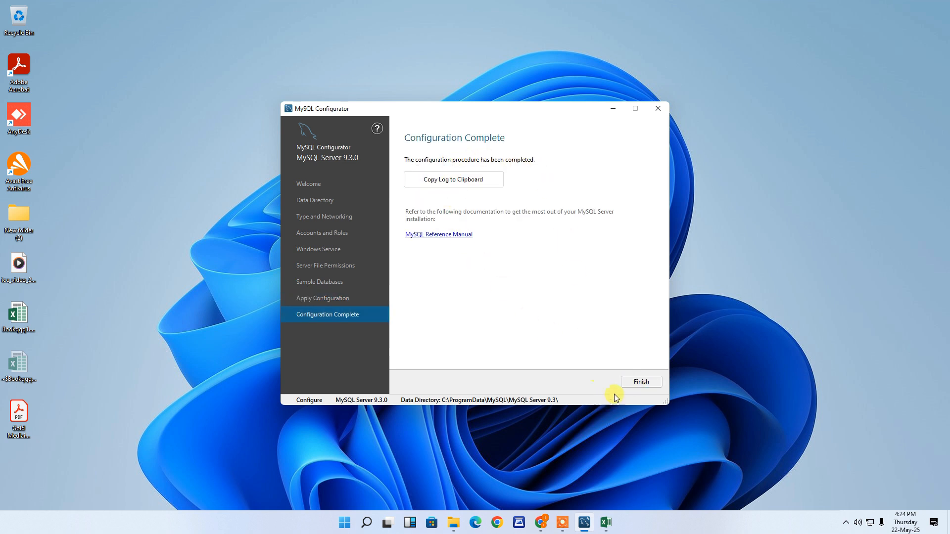
{"action": "left_click", "coordinate": [642, 382]}
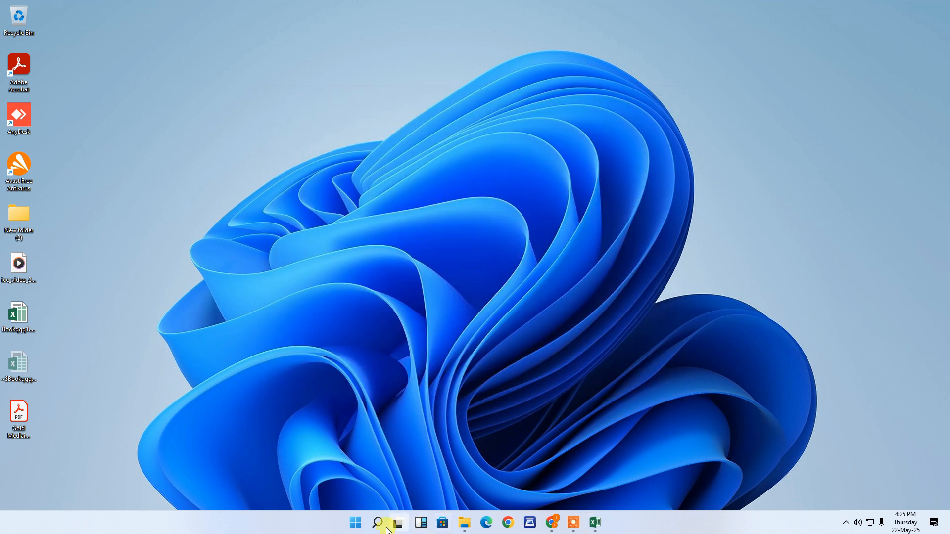
Launch the MySQL 9.3 Command Line Client and log in with the root password
{"action": "left_click", "coordinate": [377, 523]}
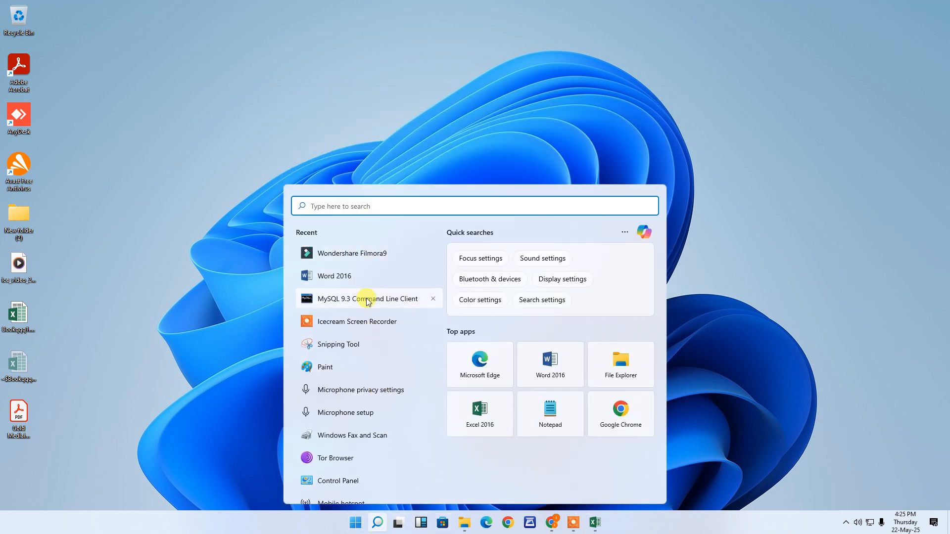
{"action": "left_click", "coordinate": [399, 300]}
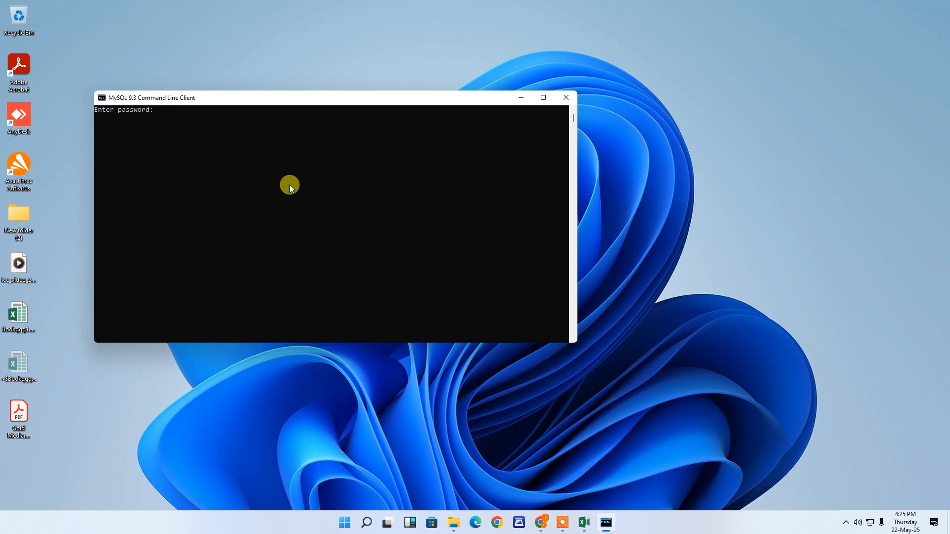
{"action": "type", "text": "*****"}
{"action": "key", "text": "Return"}
Display the list of all MySQL client commands using the ? command
{"action": "left_click", "coordinate": [140, 233]}
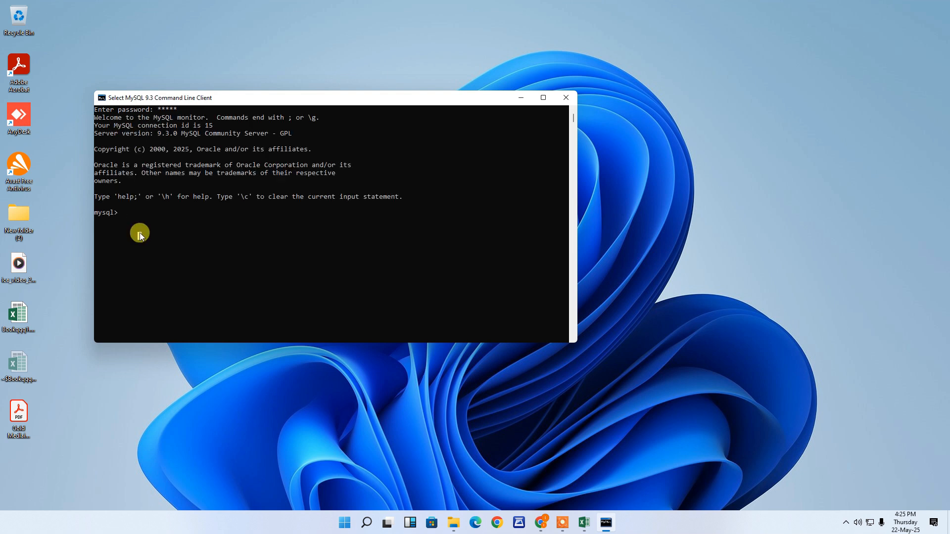
{"action": "key", "text": "Escape"}
{"action": "type", "text": "?"}
{"action": "key", "text": "Return"}
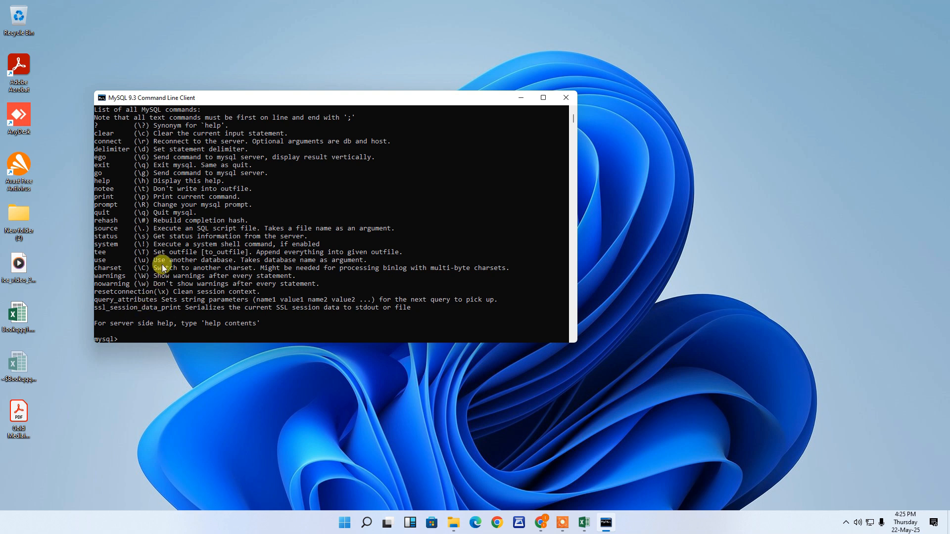
Reconnect to the MySQL server with the \r command
{"action": "type", "text": "\\"}
{"action": "key", "text": "Return"}
{"action": "left_click", "coordinate": [238, 331]}
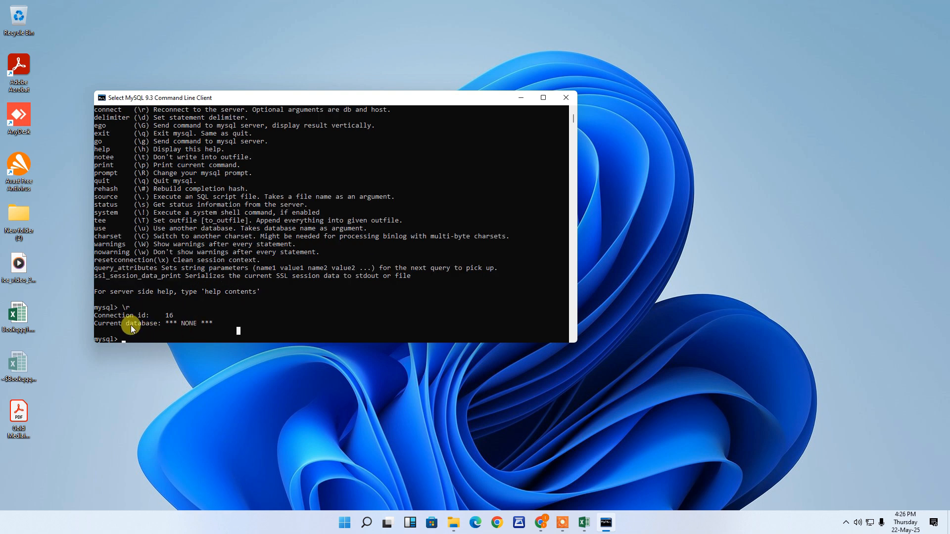
Try to switch to a database with the command "use database mydatbase"
{"action": "left_click", "coordinate": [148, 338]}
{"action": "type", "text": "use database"}
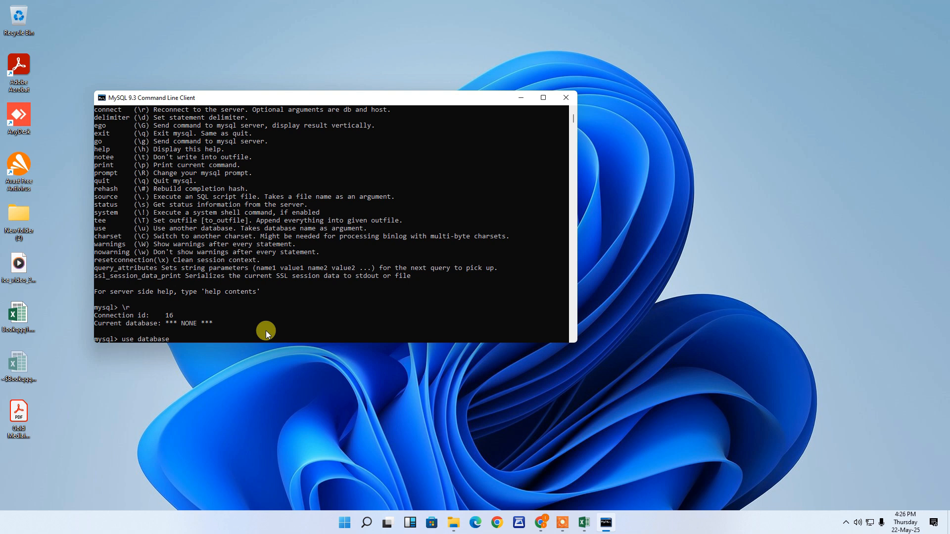
{"action": "type", "text": " mydatbase"}
{"action": "key", "text": "Return"}
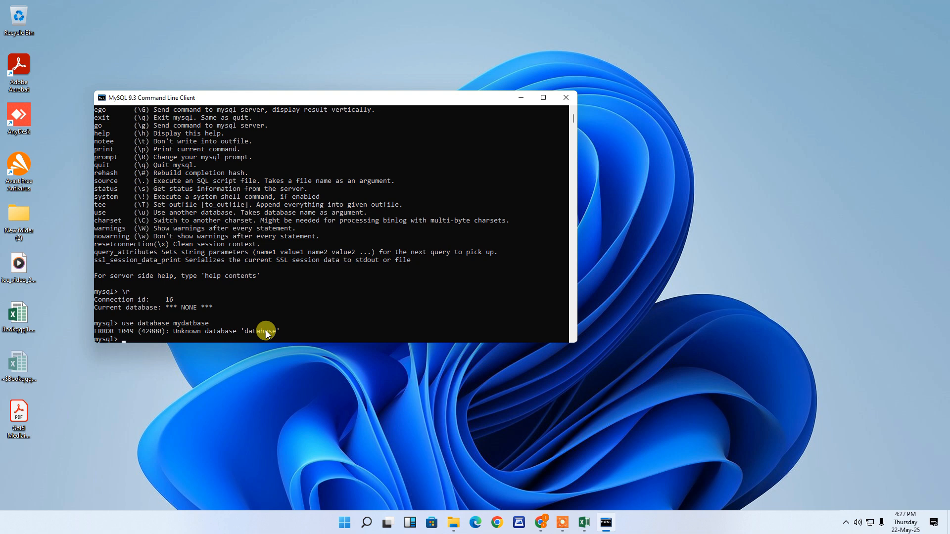
Create a database named mydatabase and enter the command "use database mydatabase"
{"action": "left_click_drag", "start_coordinate": [177, 323], "coordinate": [222, 329]}
{"action": "left_click", "coordinate": [258, 339]}
{"action": "type", "text": "create database mydatabase;"}
{"action": "key", "text": "Return"}
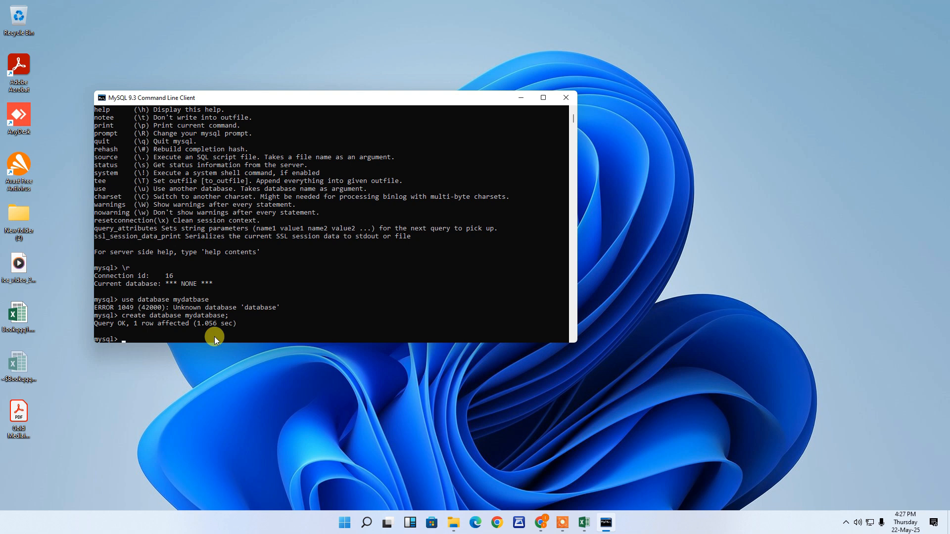
{"action": "type", "text": "use database my"}
{"action": "type", "text": "database"}
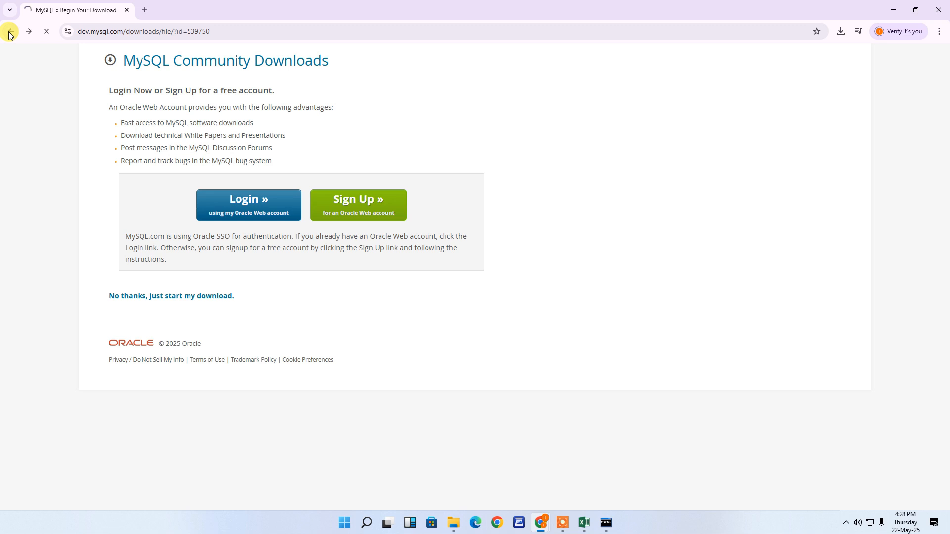
Download the MySQL Workbench 8.0.42 MSI installer for Windows in the browser, without logging in to an Oracle account
{"action": "left_click", "coordinate": [10, 31]}
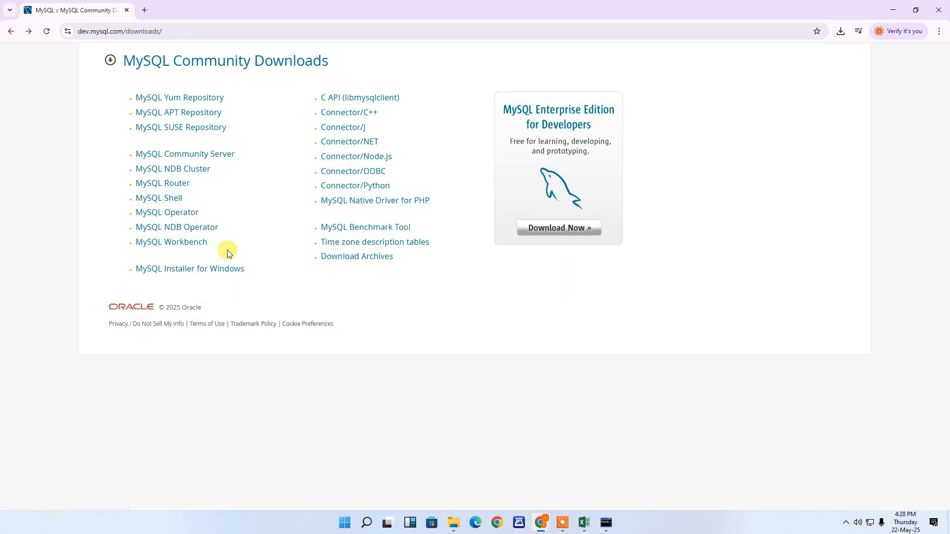
{"action": "left_click", "coordinate": [190, 247]}
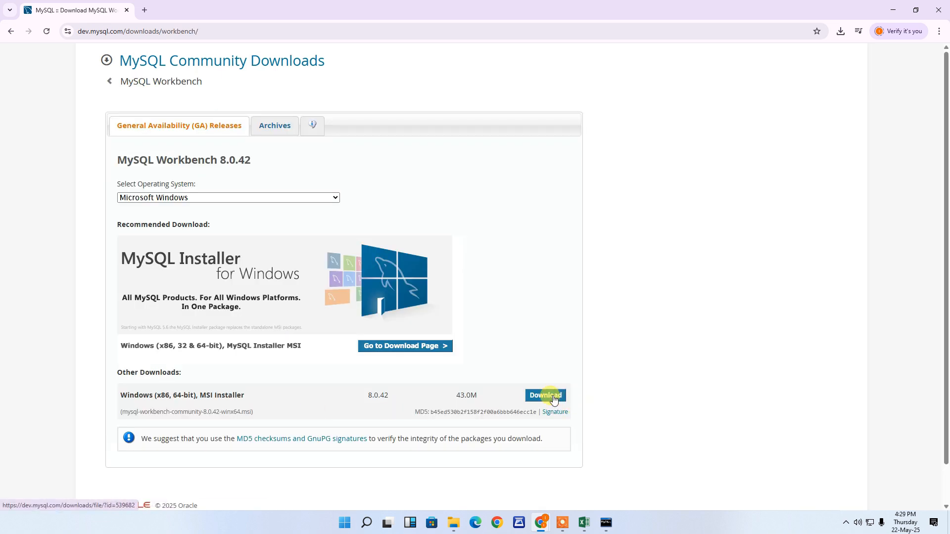
{"action": "left_click", "coordinate": [553, 400]}
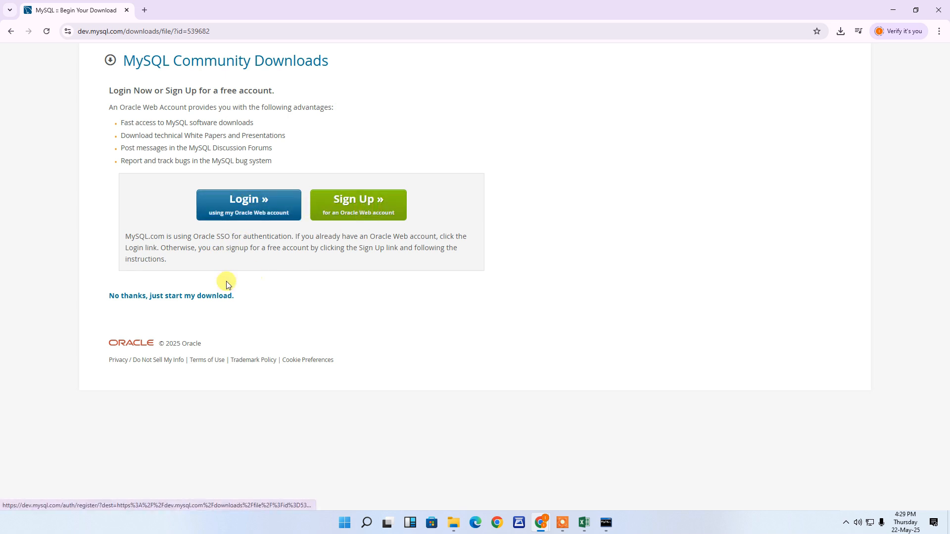
{"action": "left_click", "coordinate": [139, 300]}
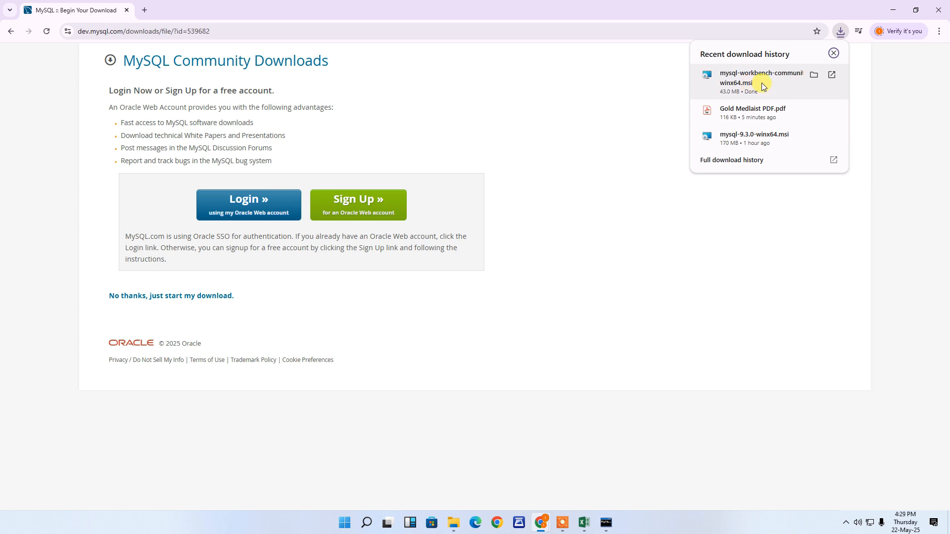
Install MySQL Workbench 8.0 CE in the default folder with the Complete setup type, and launch it on finishing
{"action": "left_click", "coordinate": [739, 79]}
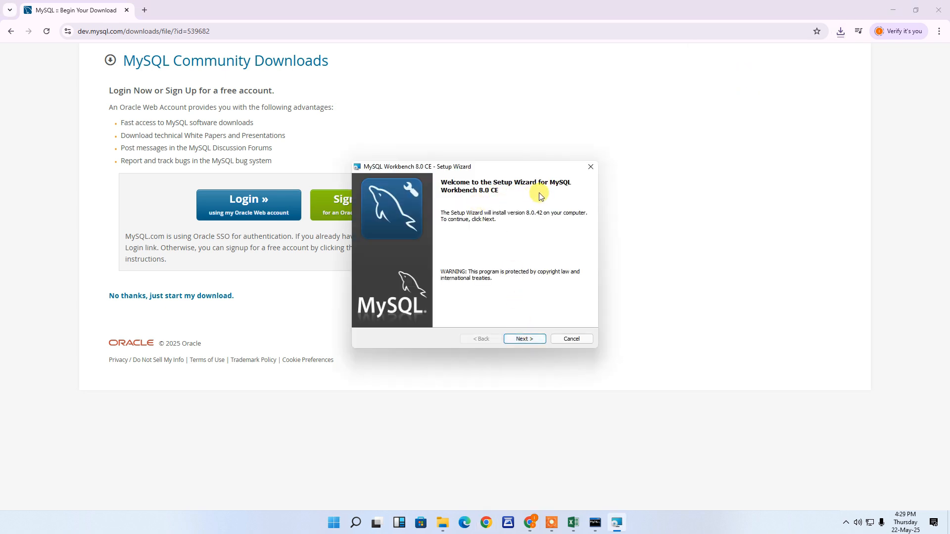
{"action": "left_click", "coordinate": [524, 340]}
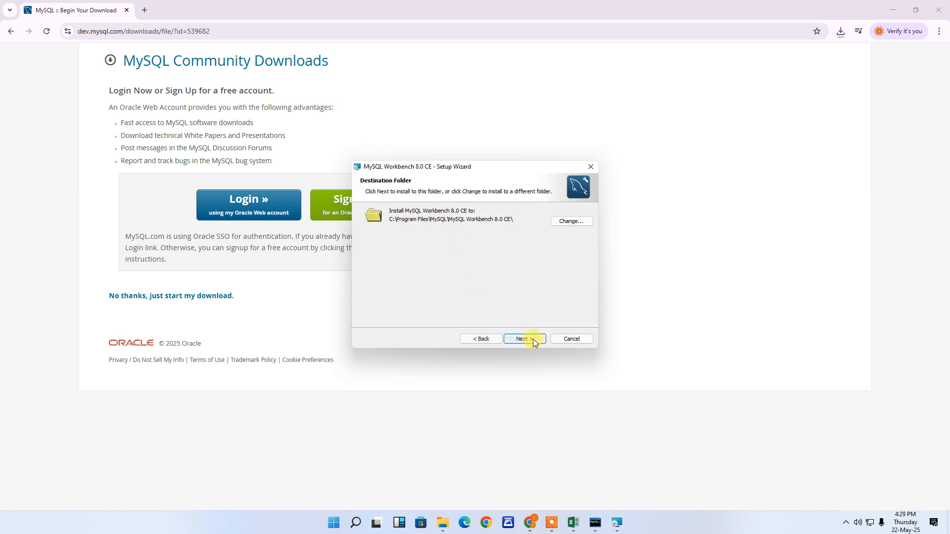
{"action": "left_click", "coordinate": [533, 339]}
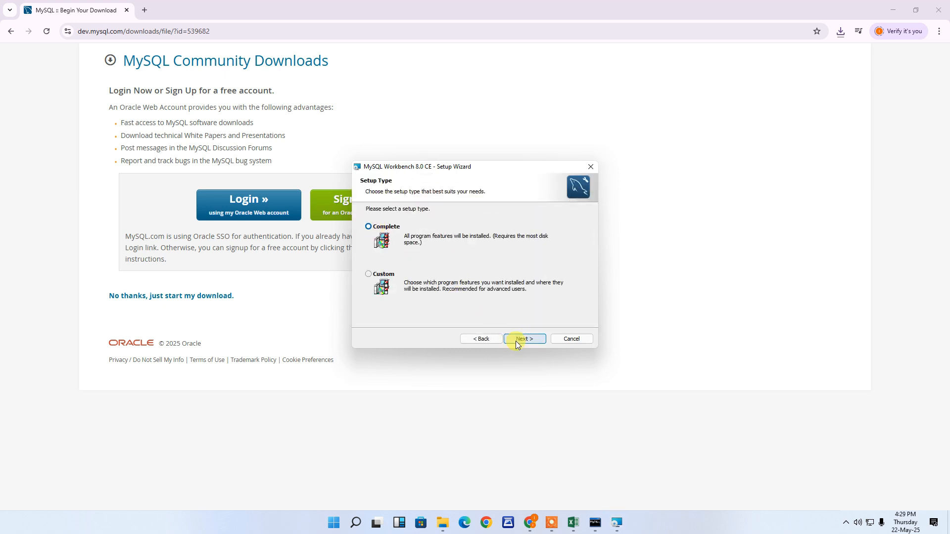
{"action": "left_click", "coordinate": [521, 342]}
{"action": "left_click", "coordinate": [522, 342]}
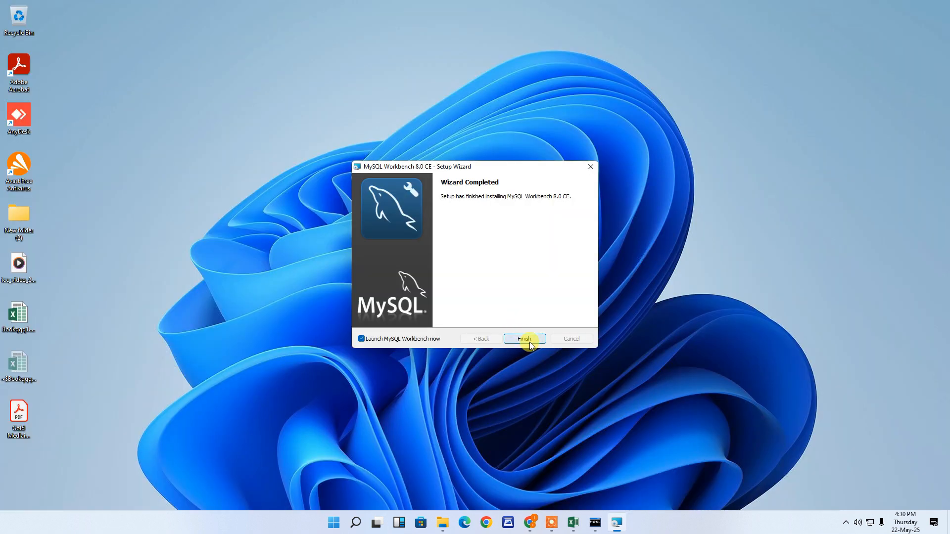
{"action": "left_click", "coordinate": [525, 339]}
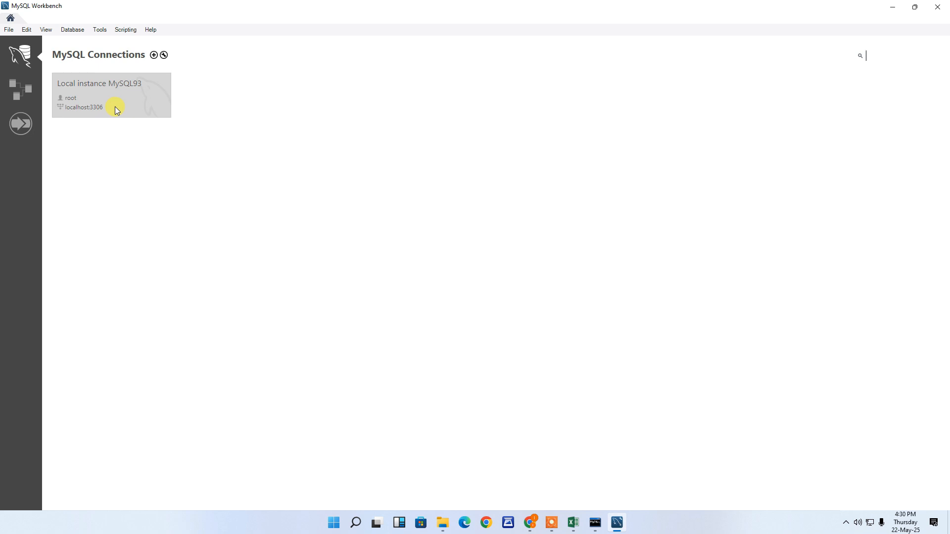
Connect to Local instance MySQL93, continuing despite the version compatibility warning
{"action": "left_click", "coordinate": [117, 95]}
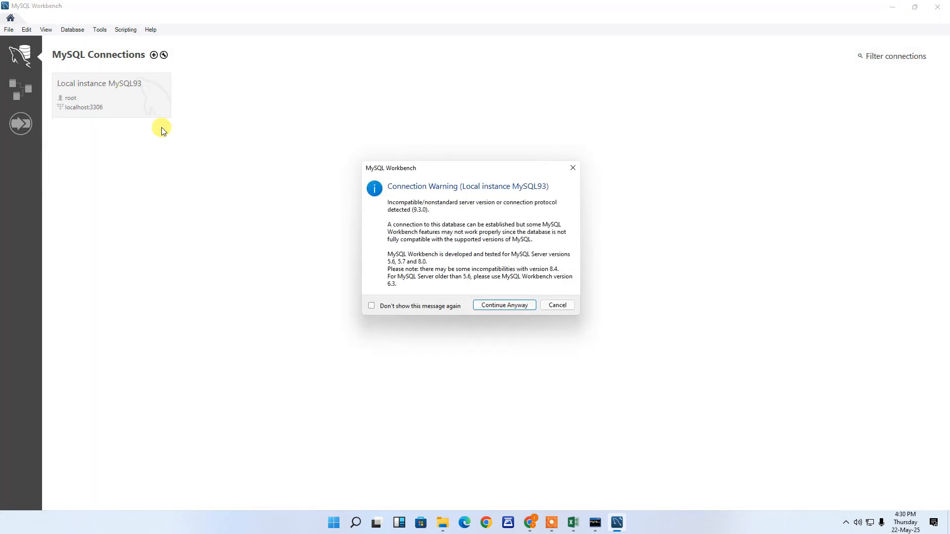
{"action": "left_click", "coordinate": [507, 306]}
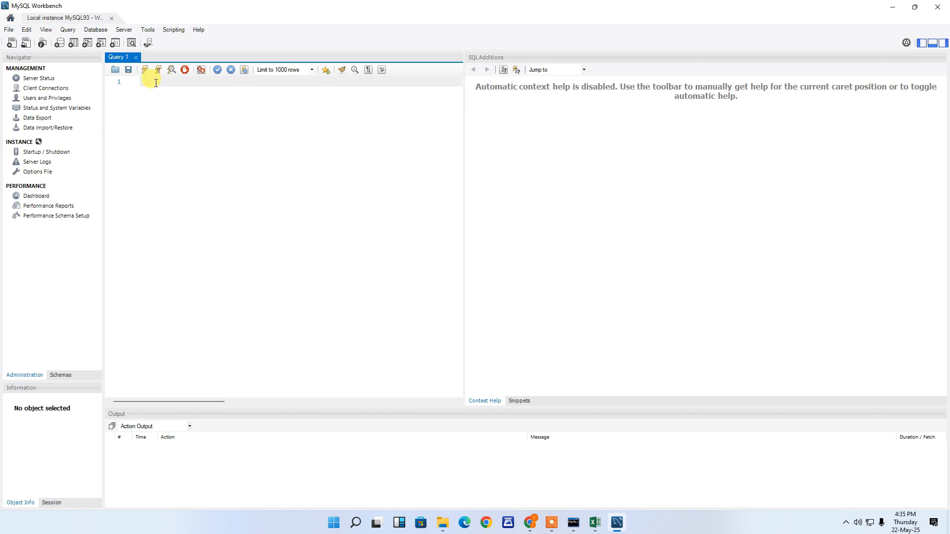
Review the server status, startup and shutdown, client connections, users and privileges, and the performance dashboard
{"action": "left_click", "coordinate": [39, 80]}
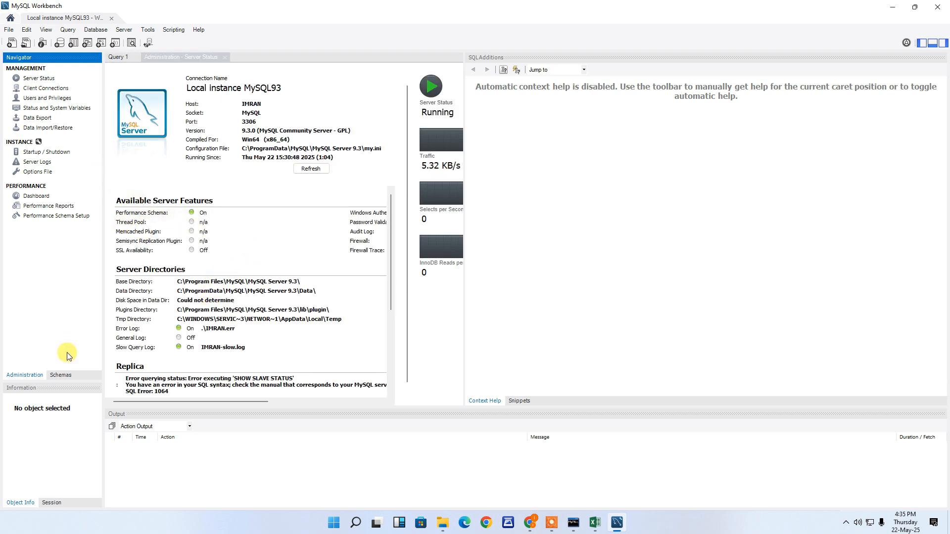
{"action": "left_click", "coordinate": [55, 154]}
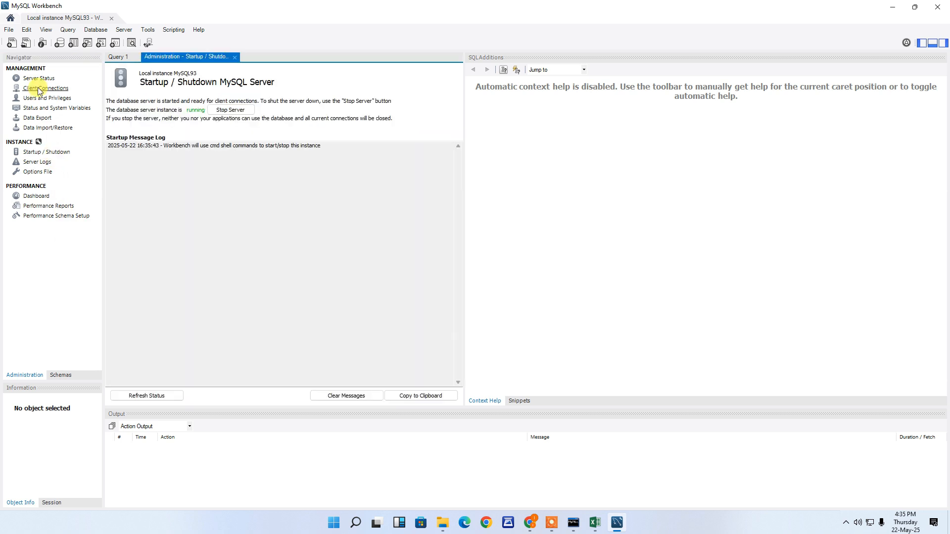
{"action": "left_click", "coordinate": [39, 89]}
{"action": "left_click", "coordinate": [37, 99]}
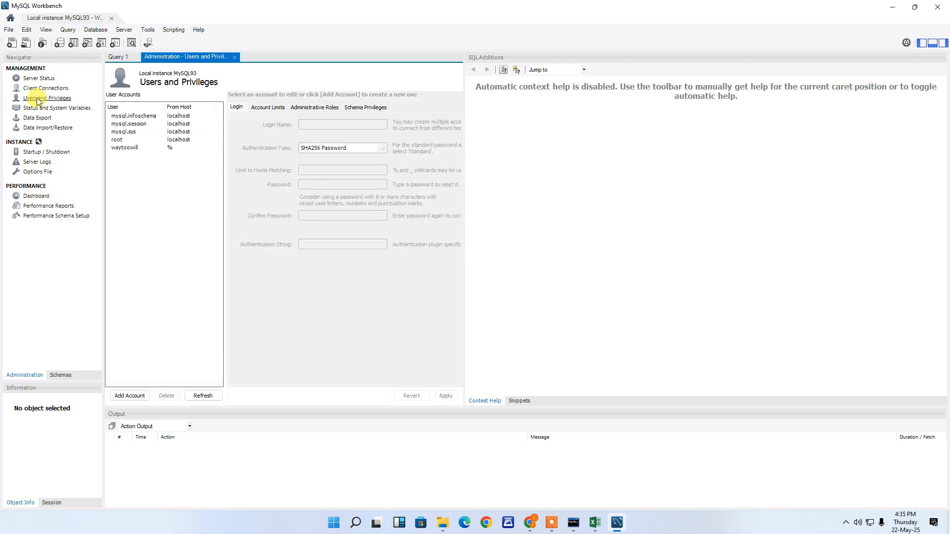
{"action": "left_click", "coordinate": [35, 196]}
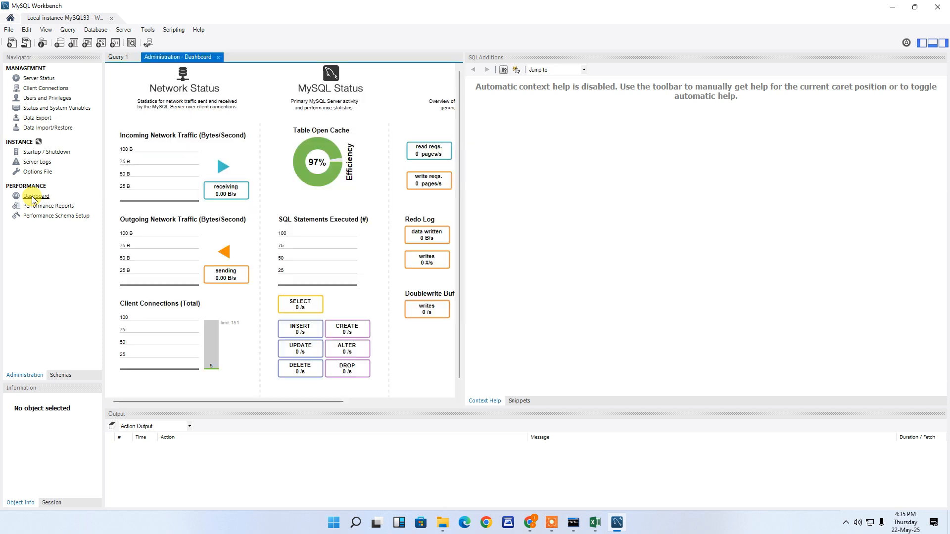
Show the server's schemas and inspect mydatabase, sakila, sys and world, ending with mydatabase selected
{"action": "left_click", "coordinate": [59, 374]}
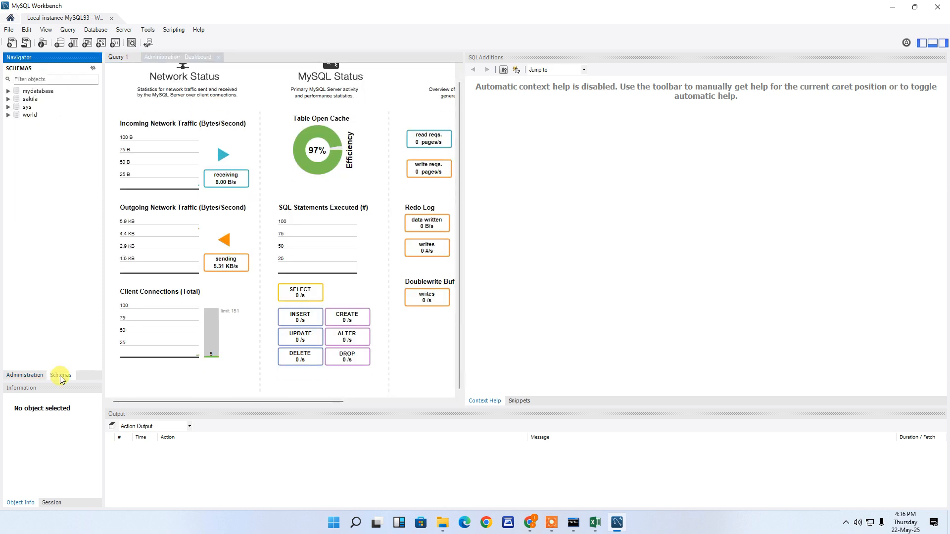
{"action": "left_click", "coordinate": [26, 93]}
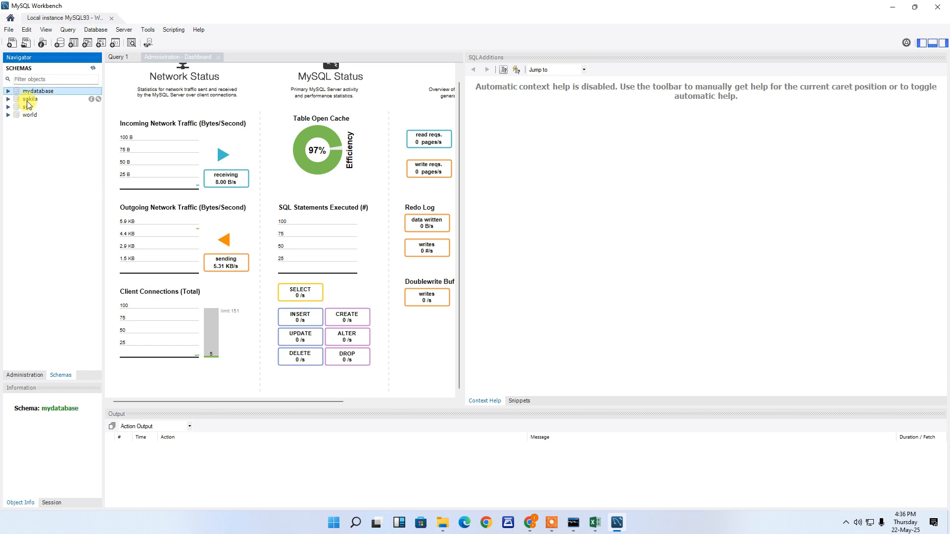
{"action": "left_click", "coordinate": [27, 100]}
{"action": "left_click", "coordinate": [27, 108]}
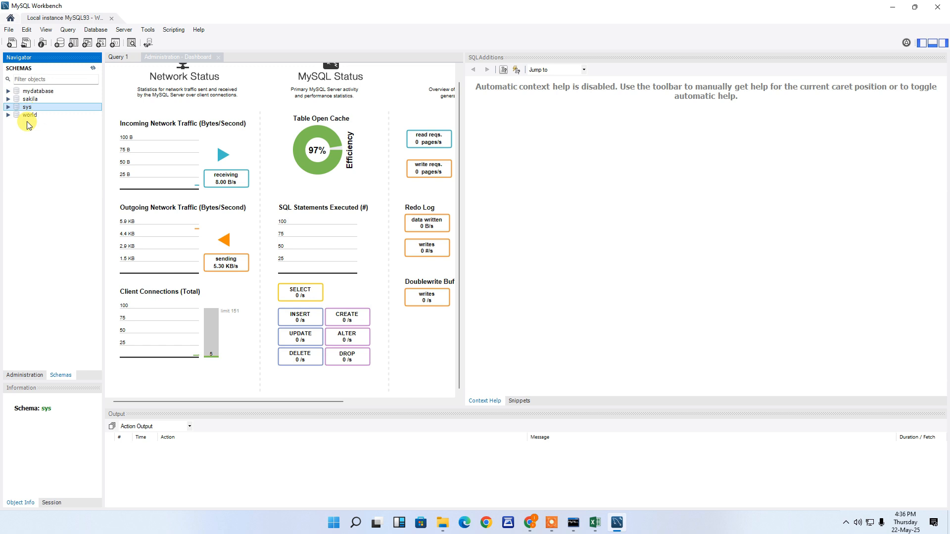
{"action": "left_click", "coordinate": [28, 115]}
{"action": "left_click", "coordinate": [30, 92]}
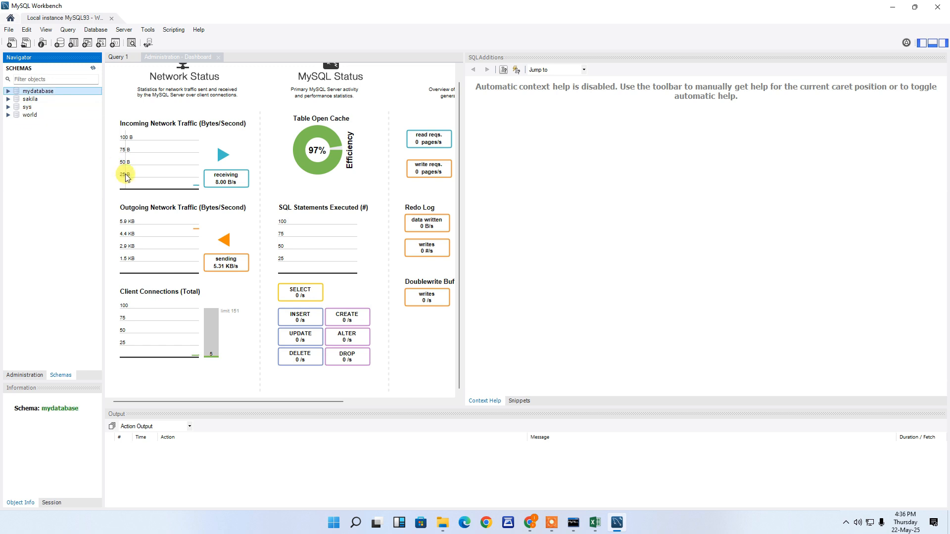